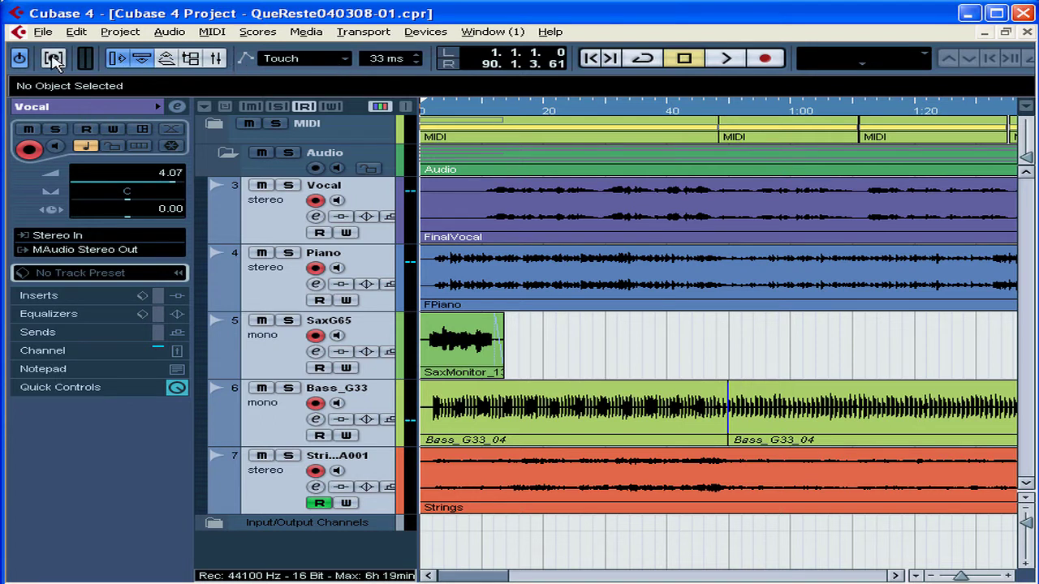
# Reset the project window toolbar to its default items and open the toolbar setup dialog
pyautogui.rightClick(54, 61)
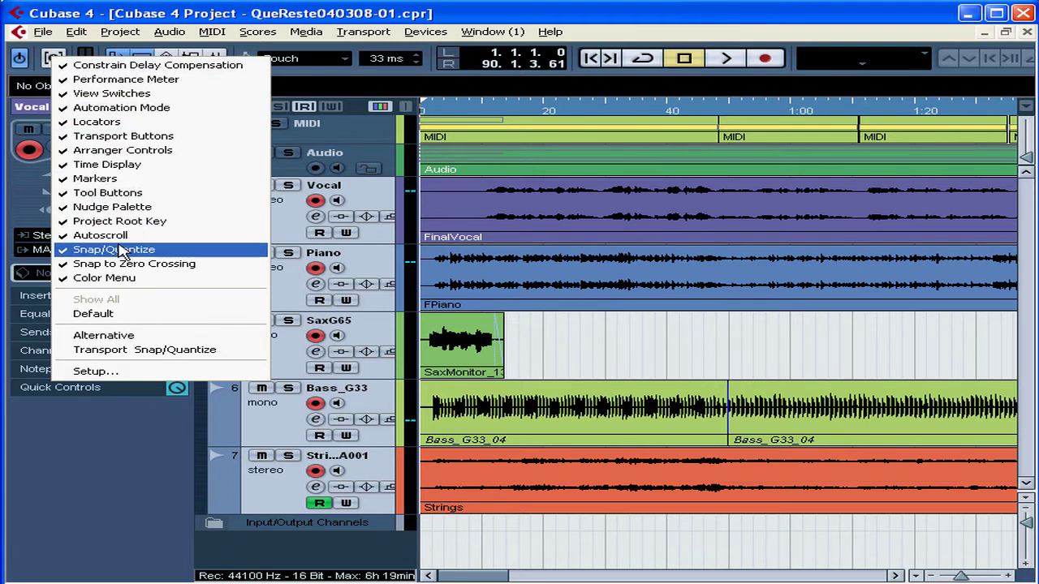
pyautogui.click(118, 315)
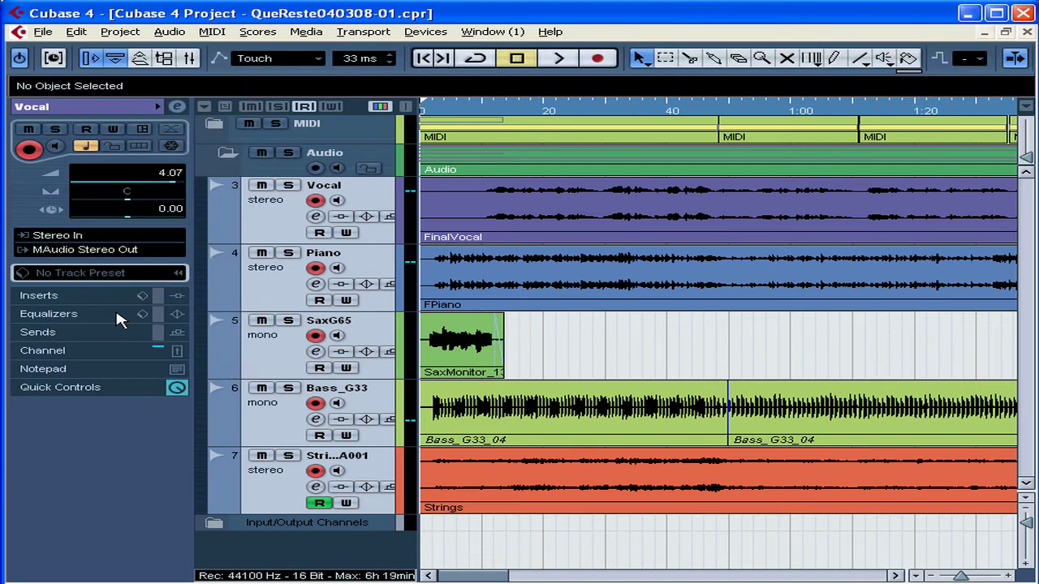
pyautogui.rightClick(89, 61)
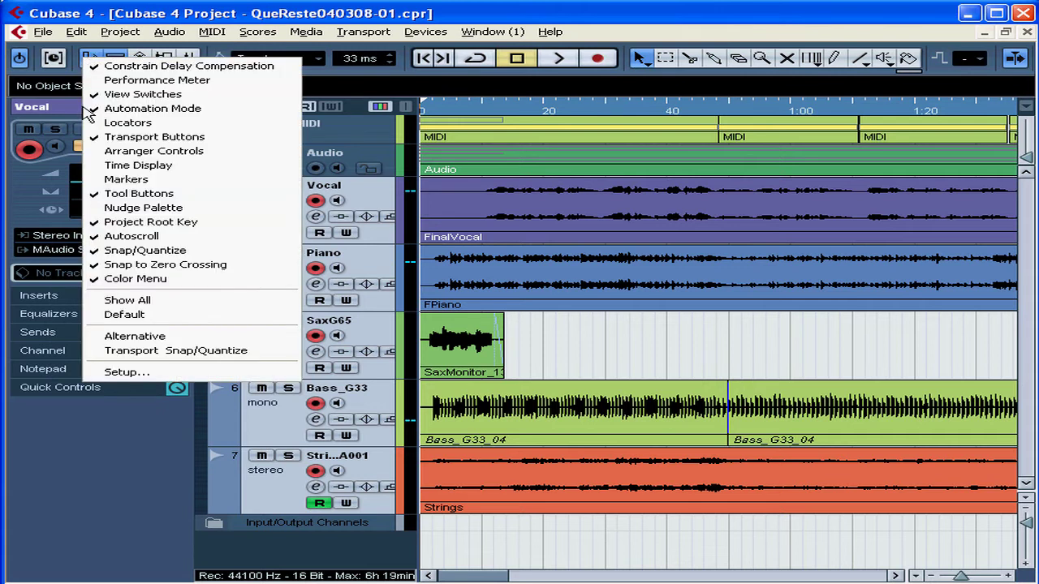
pyautogui.click(118, 372)
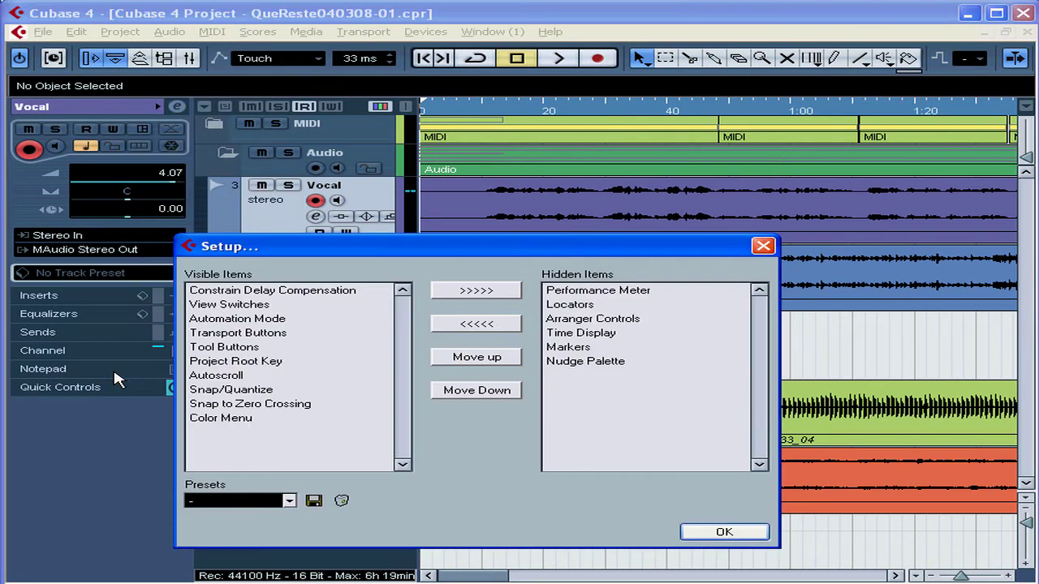
pyautogui.moveTo(371, 250); pyautogui.dragTo(475, 178)
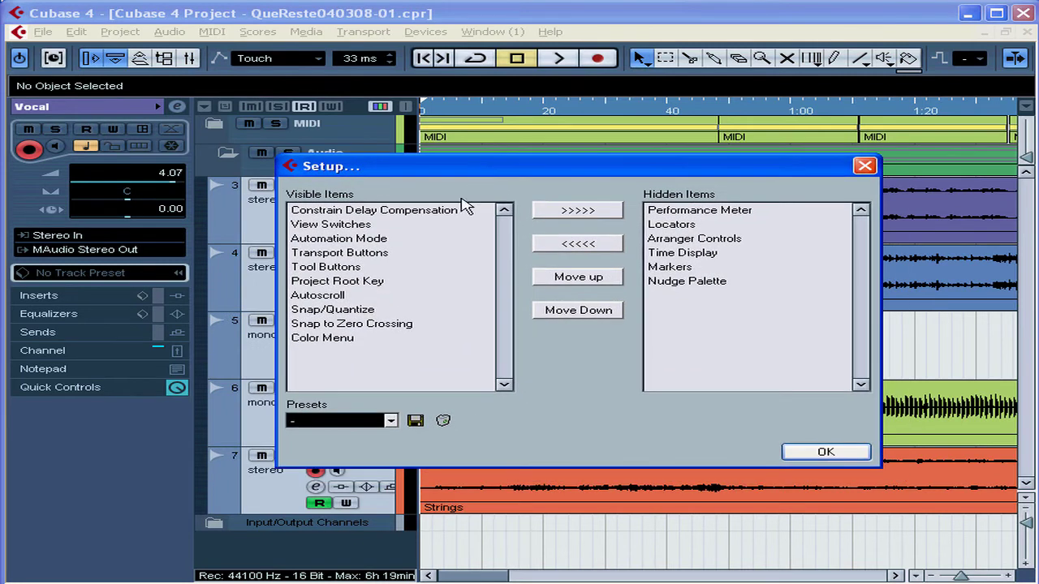
# Hide the View Switches from the toolbar and make the Locators visible
pyautogui.click(358, 210)
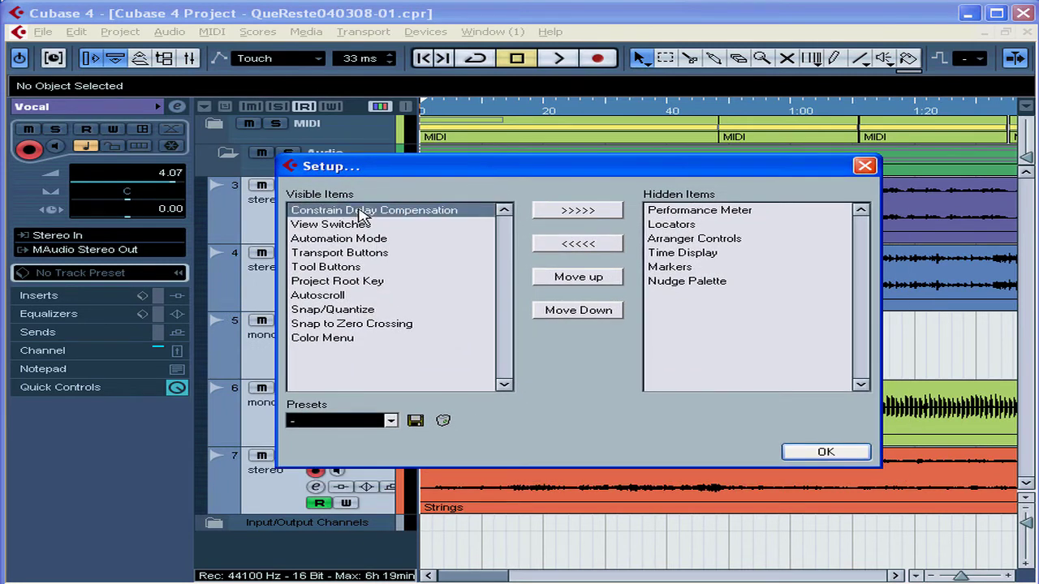
pyautogui.click(345, 225)
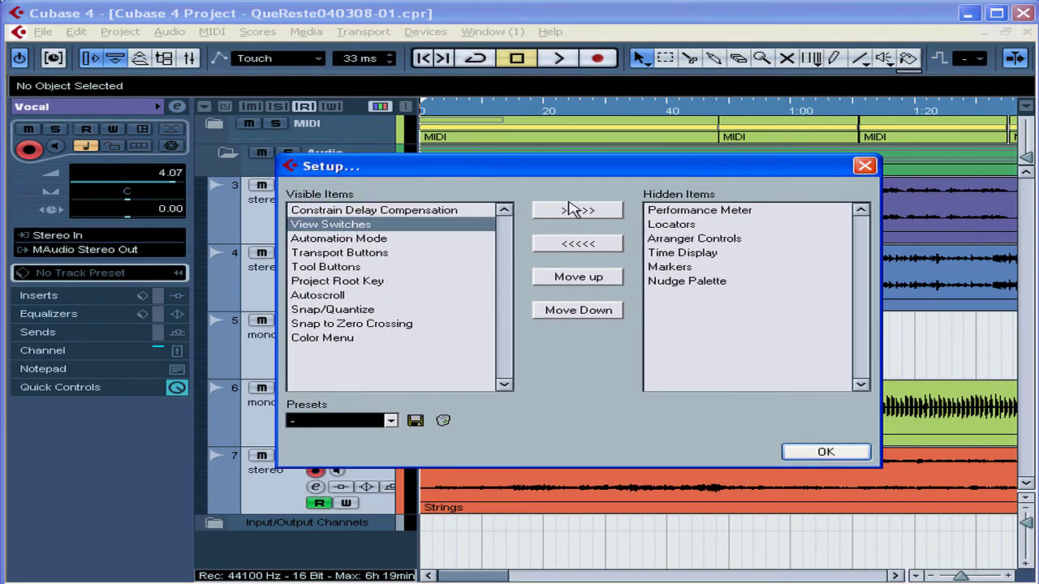
pyautogui.click(573, 213)
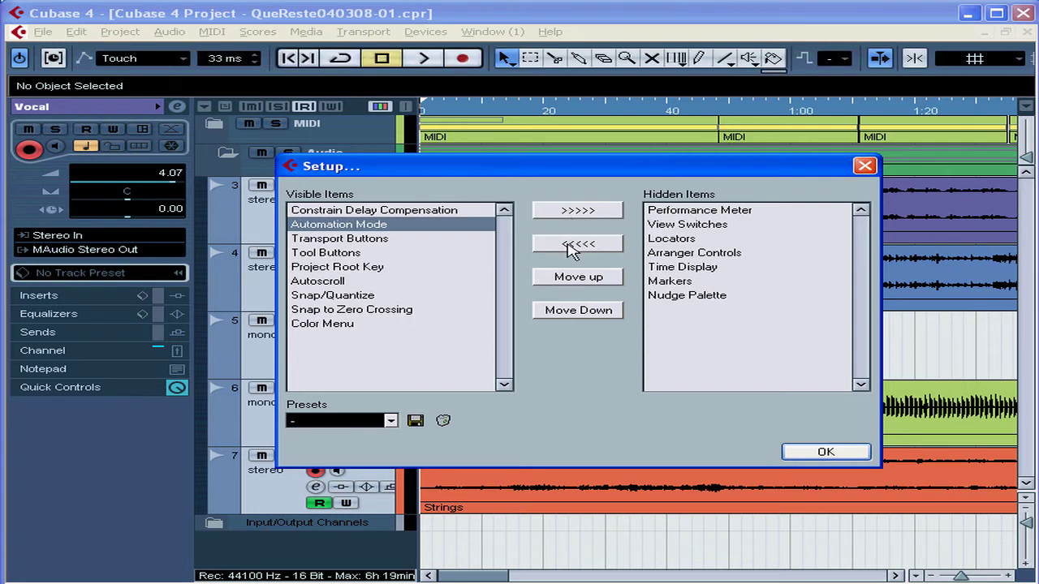
pyautogui.click(698, 239)
pyautogui.click(578, 245)
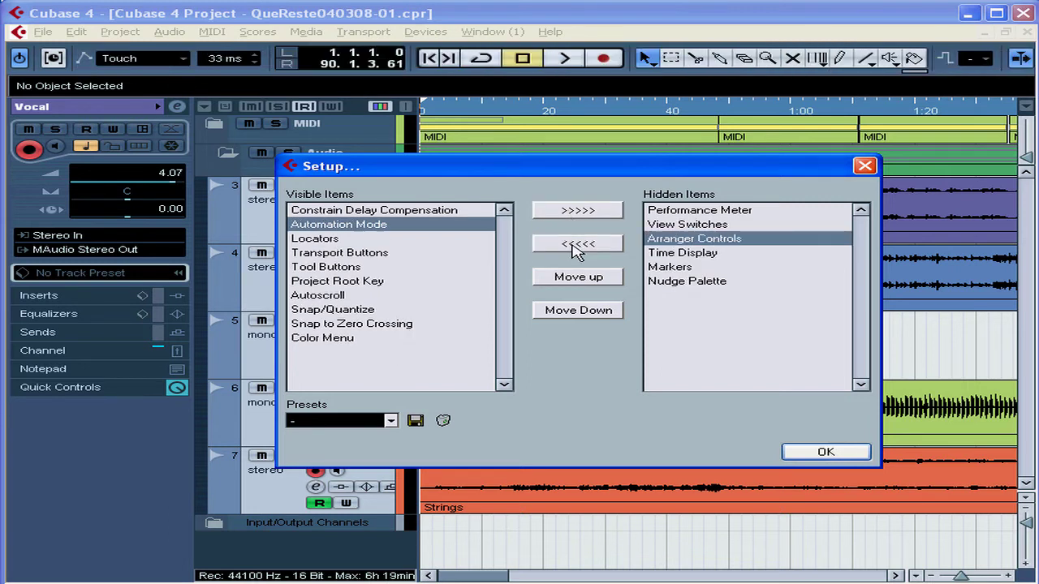
# Reorder the visible toolbar items so that Project Root Key sits directly above Transport Buttons
pyautogui.click(351, 282)
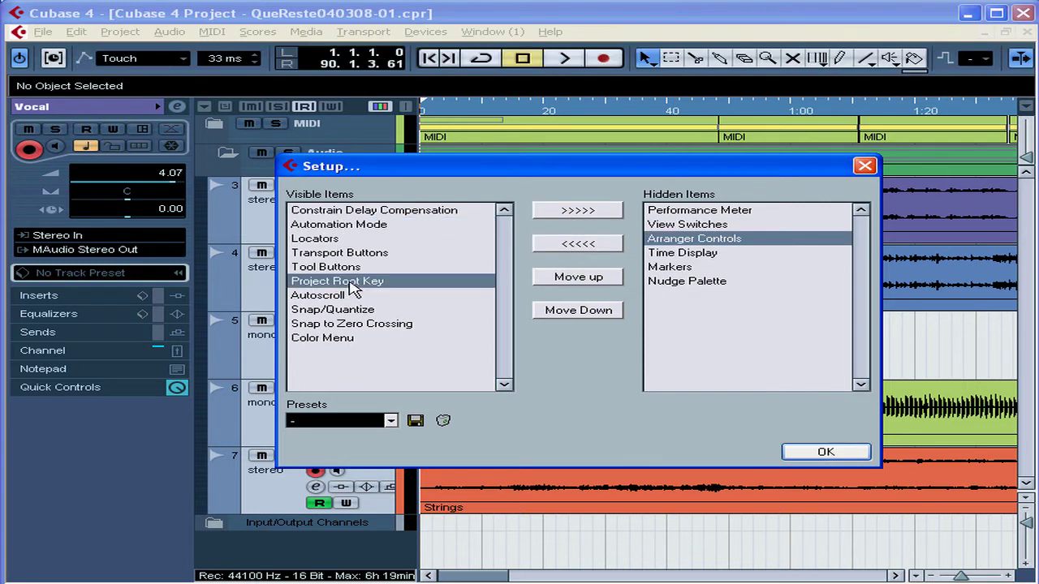
pyautogui.click(579, 310)
pyautogui.click(579, 311)
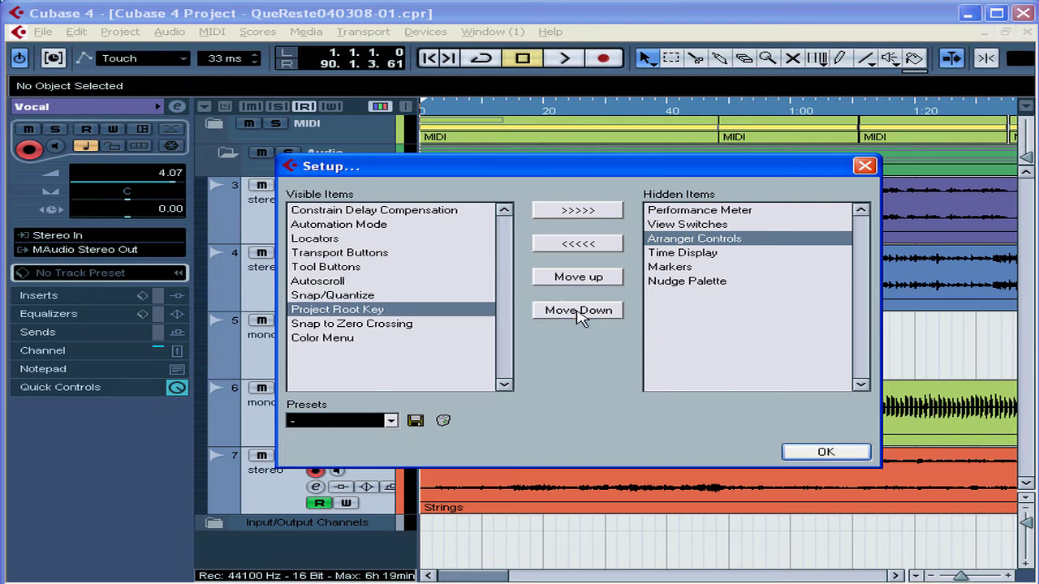
pyautogui.click(579, 279)
pyautogui.click(579, 279)
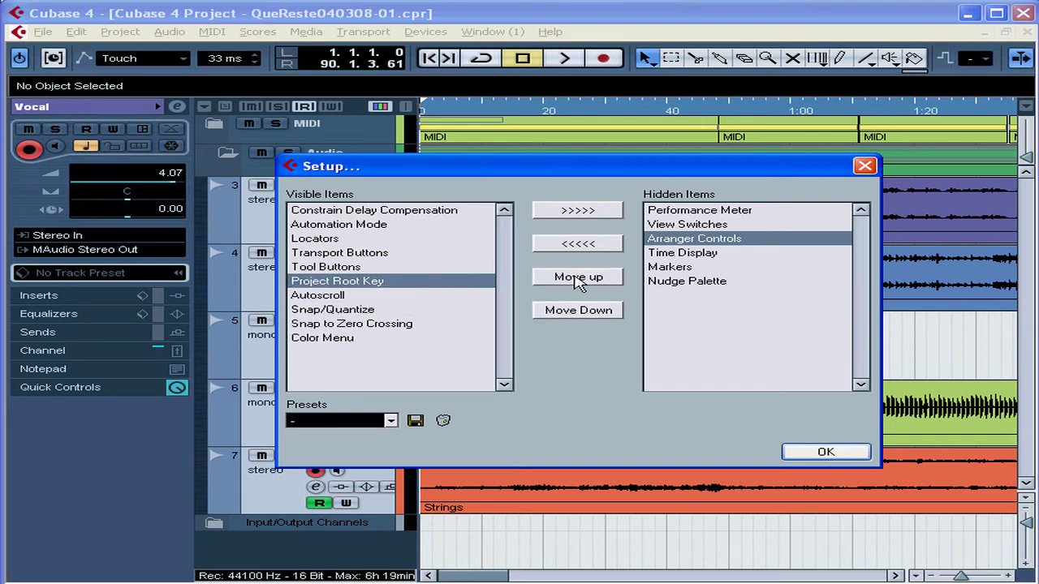
pyautogui.click(579, 279)
pyautogui.click(578, 279)
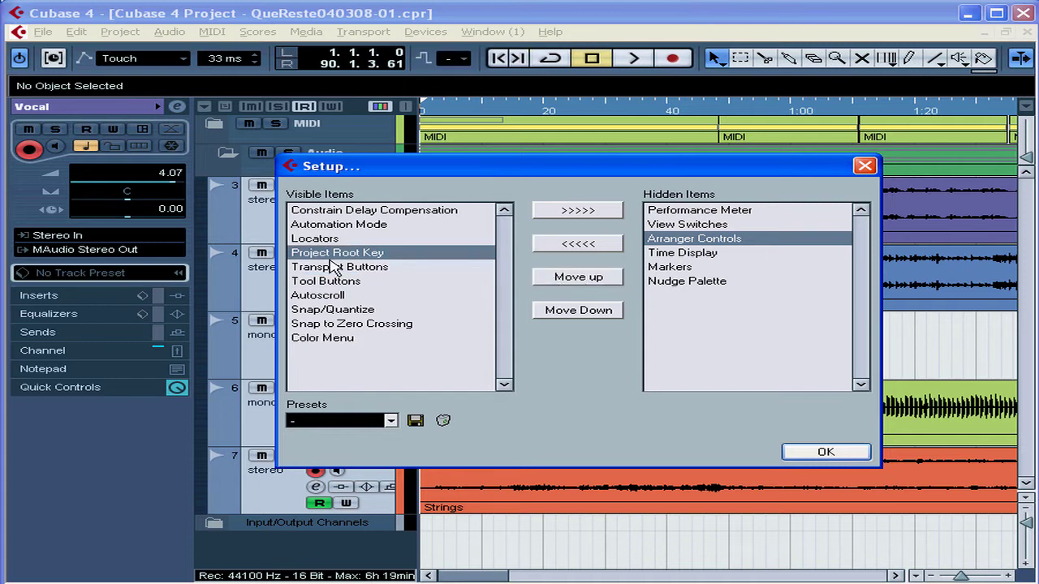
# Save the toolbar layout as a preset named Recording, close the setup, and show all toolbar items
pyautogui.click(414, 422)
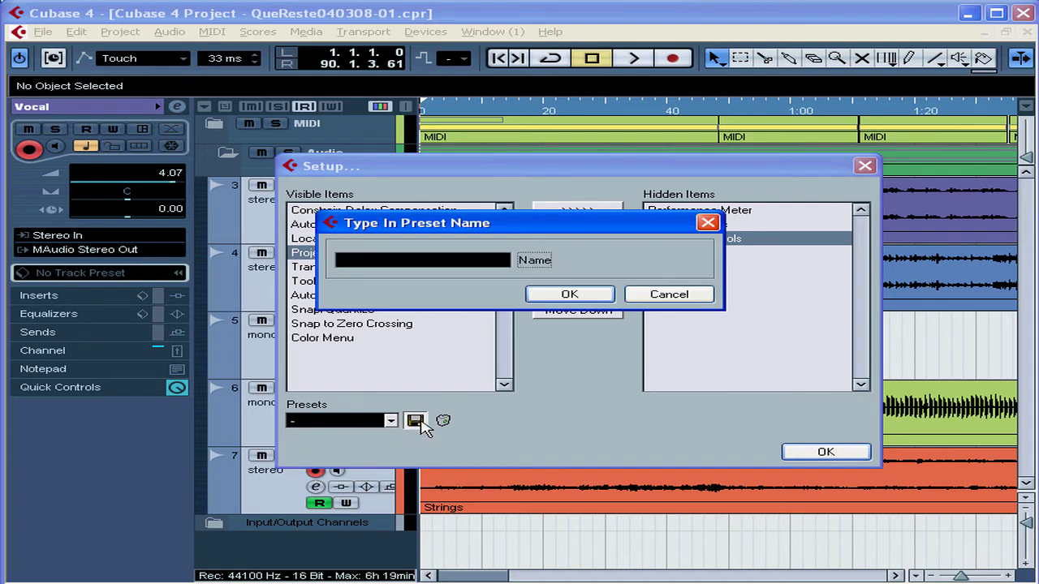
pyautogui.write('Recording')
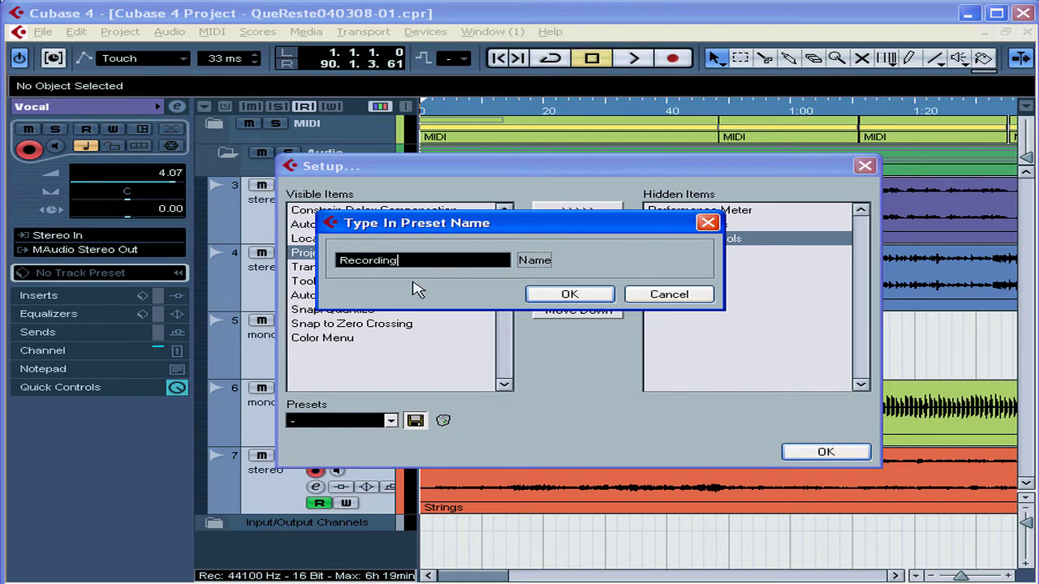
pyautogui.click(570, 296)
pyautogui.click(826, 453)
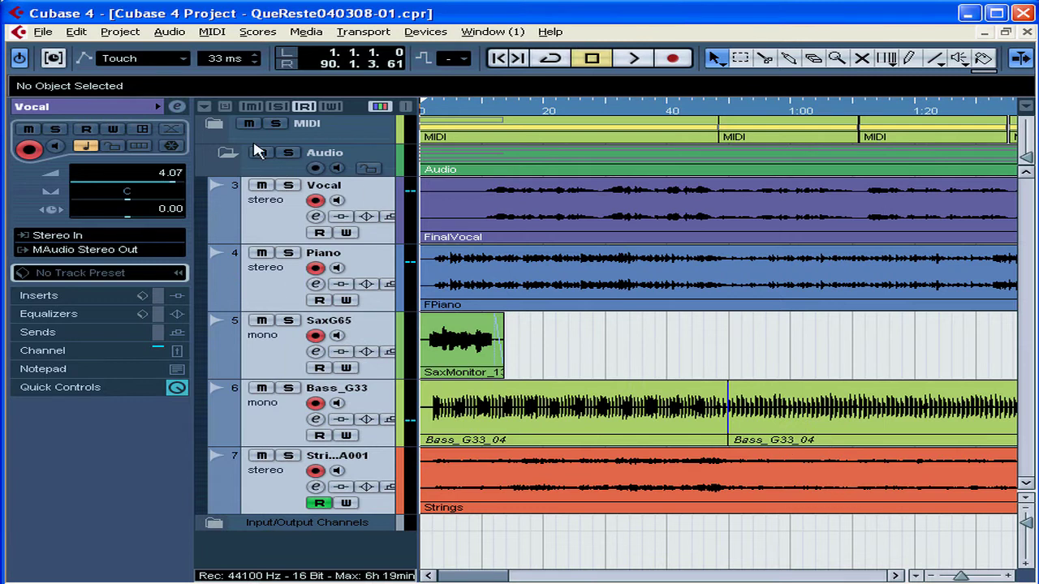
pyautogui.rightClick(139, 71)
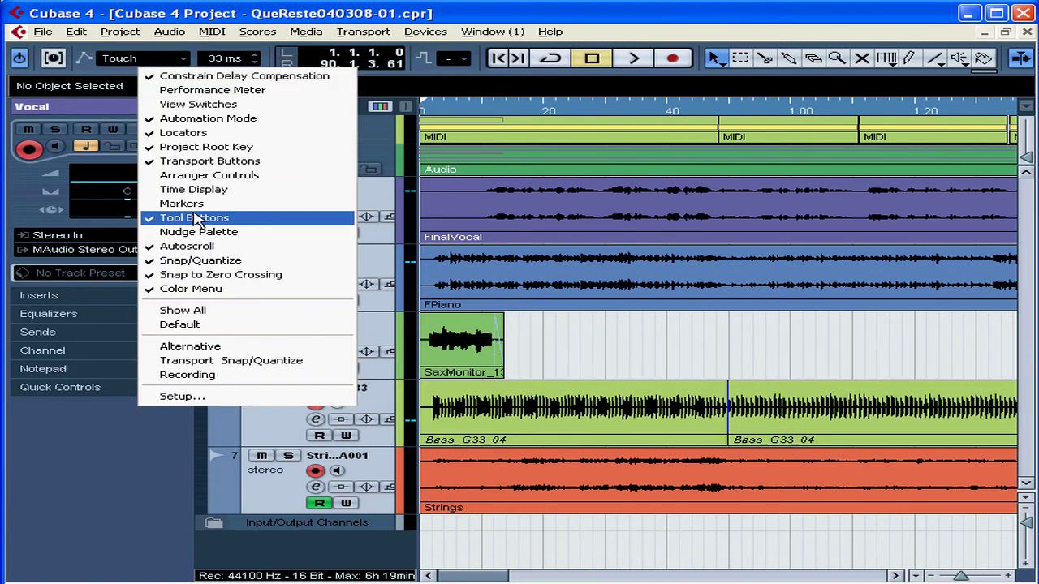
pyautogui.click(201, 311)
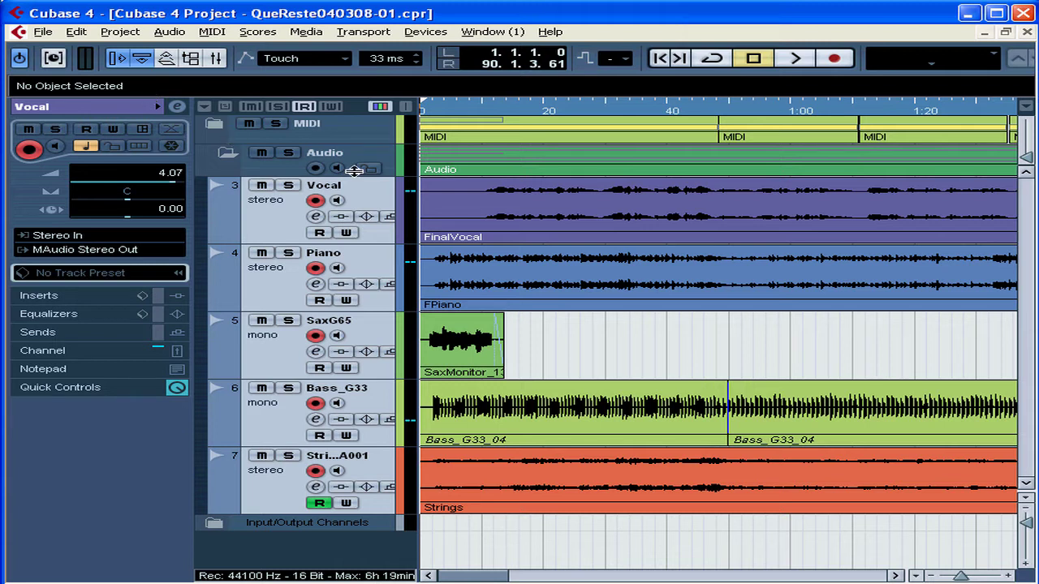
# Change the description of the FinalVocal clip on the Vocal track to the singer's first name
pyautogui.click(478, 227)
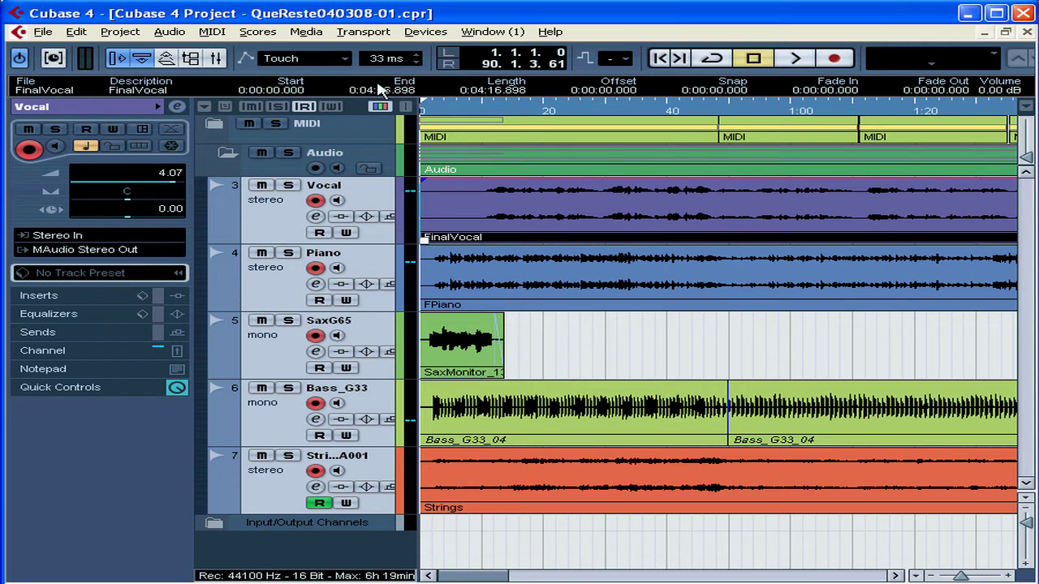
pyautogui.click(159, 93)
pyautogui.write('Rosanna')
pyautogui.press('Return')
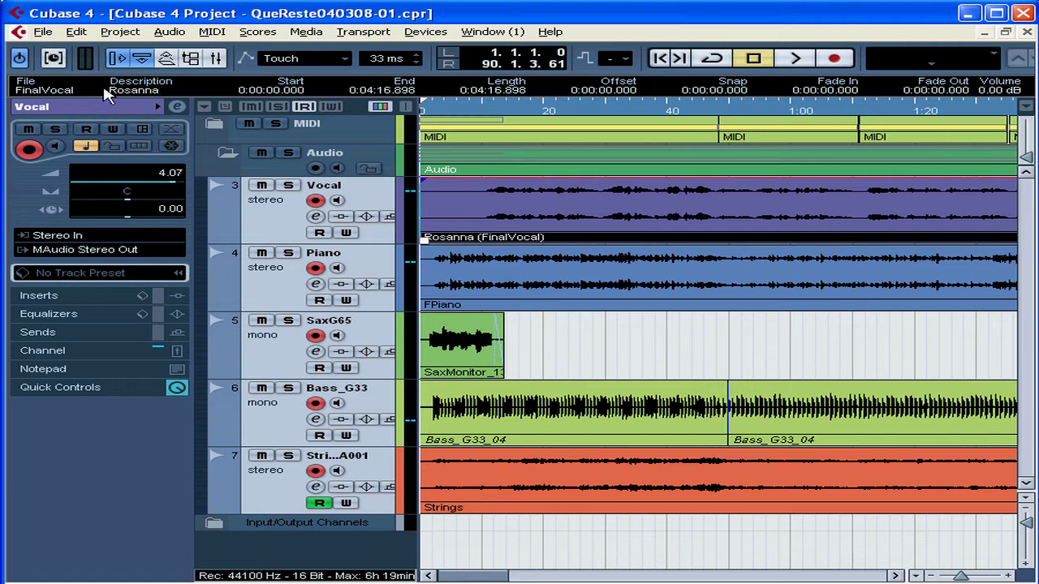
pyautogui.click(58, 94)
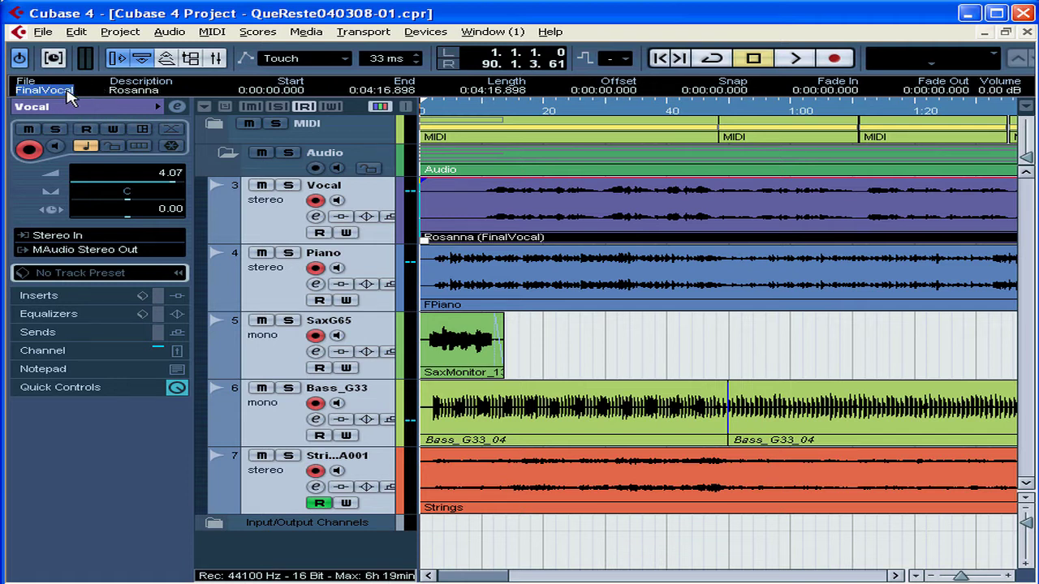
# Show the project overview and narrow its view box to about the first minute of the project
pyautogui.click(167, 59)
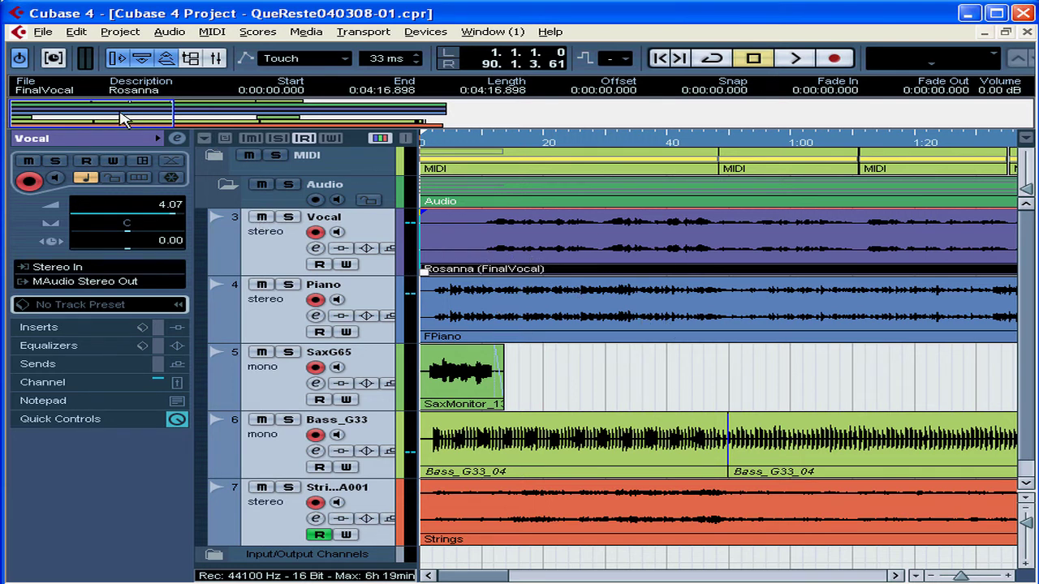
pyautogui.moveTo(172, 116); pyautogui.dragTo(133, 115)
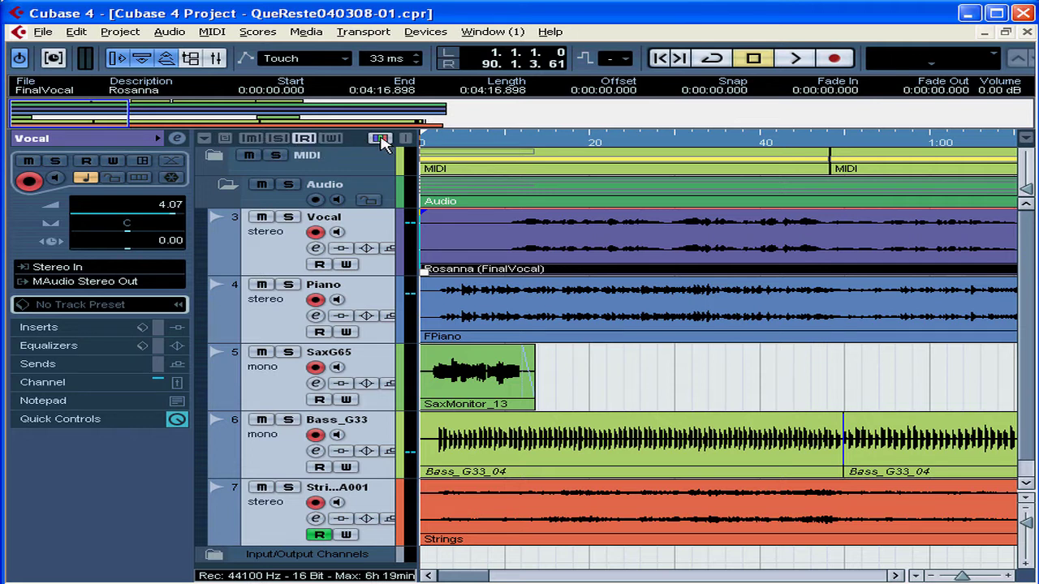
# Try the Recording - minimal and Mixing track control presets, and return to Default
pyautogui.click(203, 139)
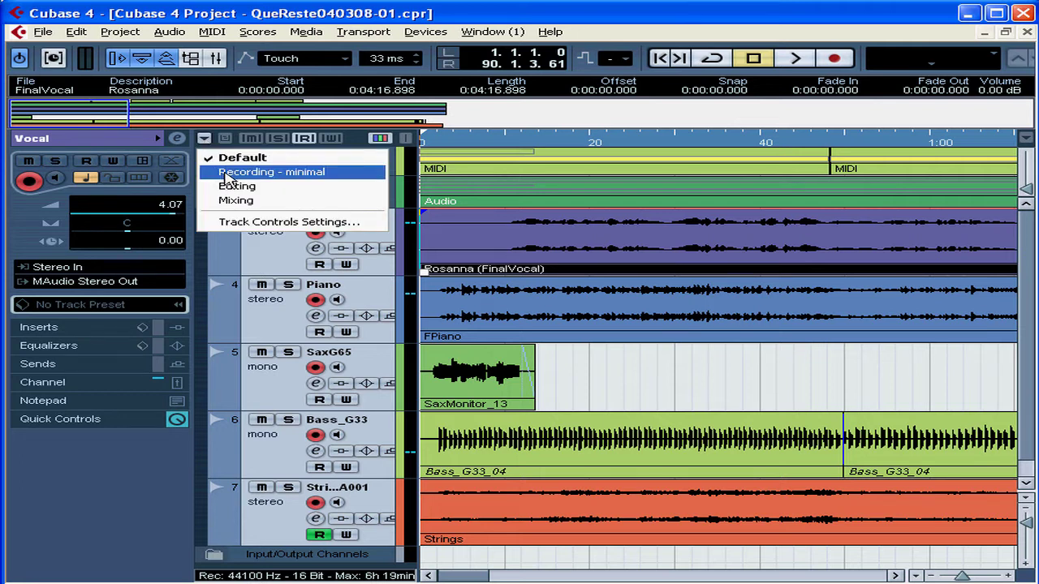
pyautogui.click(225, 174)
pyautogui.click(204, 140)
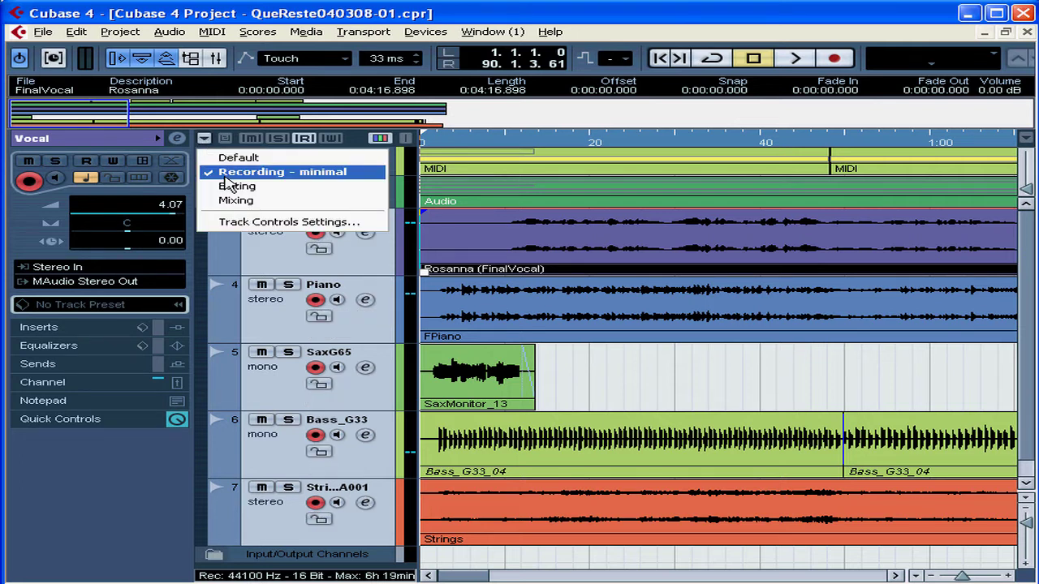
pyautogui.click(234, 202)
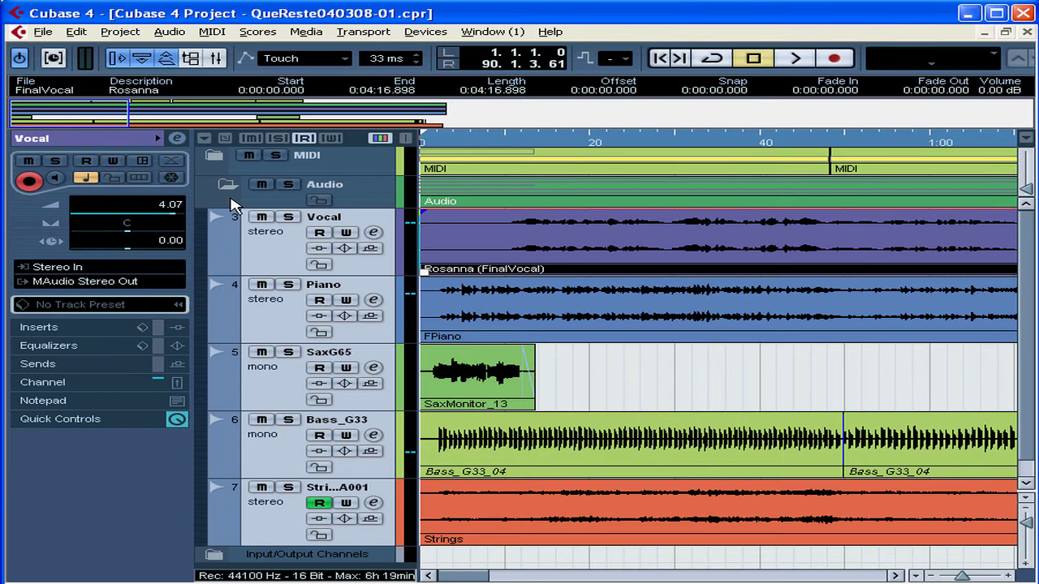
pyautogui.click(204, 140)
pyautogui.click(227, 159)
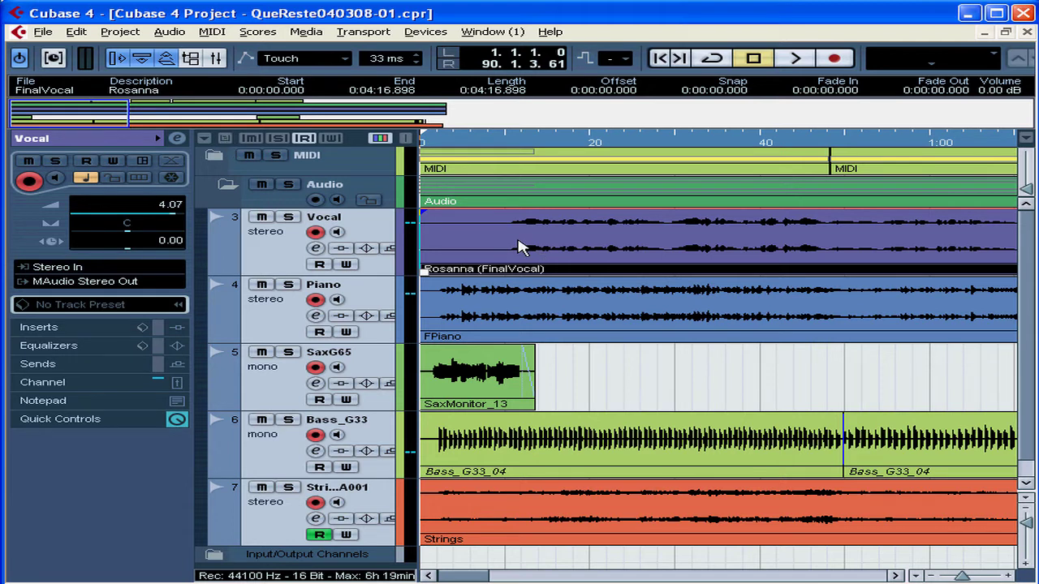
# Turn the track colours off and back on, and toggle the divided track list on and off
pyautogui.click(252, 144)
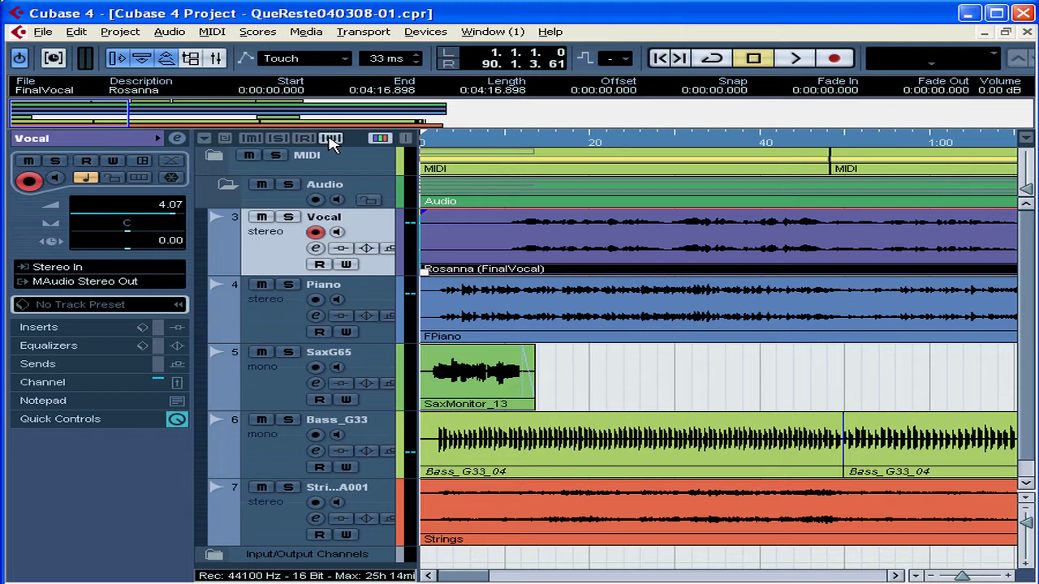
pyautogui.click(381, 140)
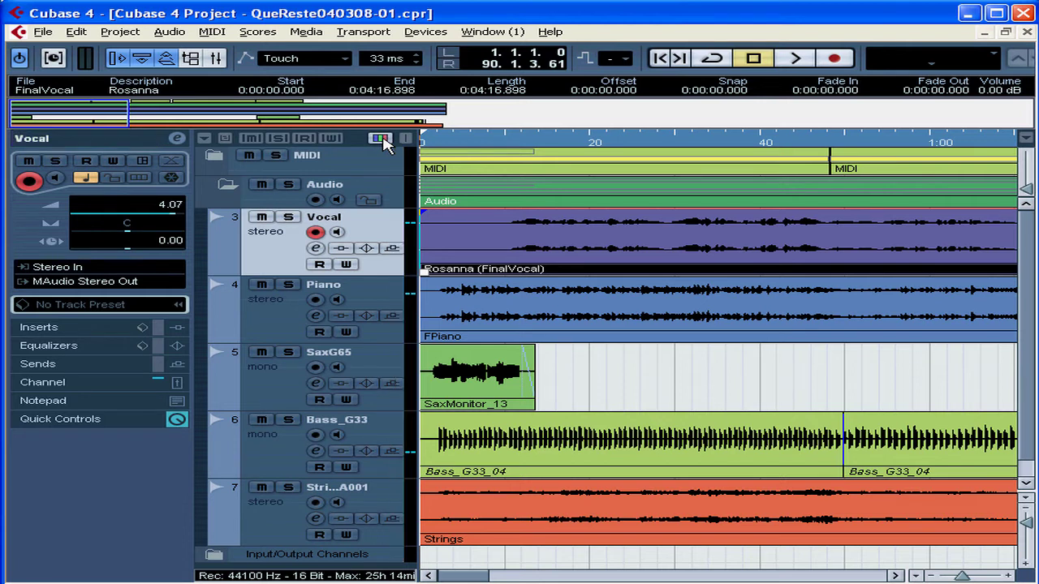
pyautogui.click(382, 139)
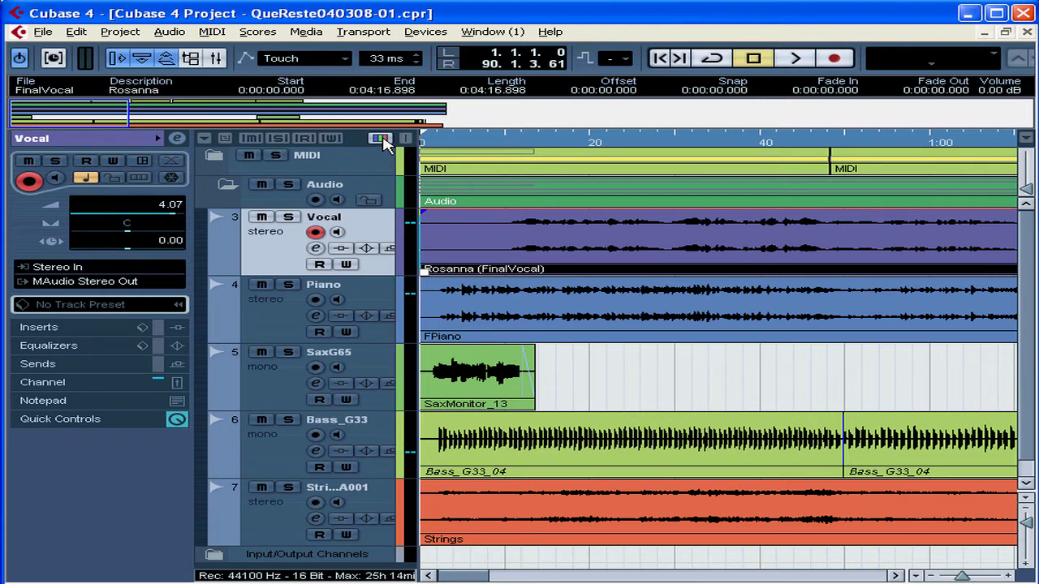
pyautogui.click(408, 139)
pyautogui.click(408, 138)
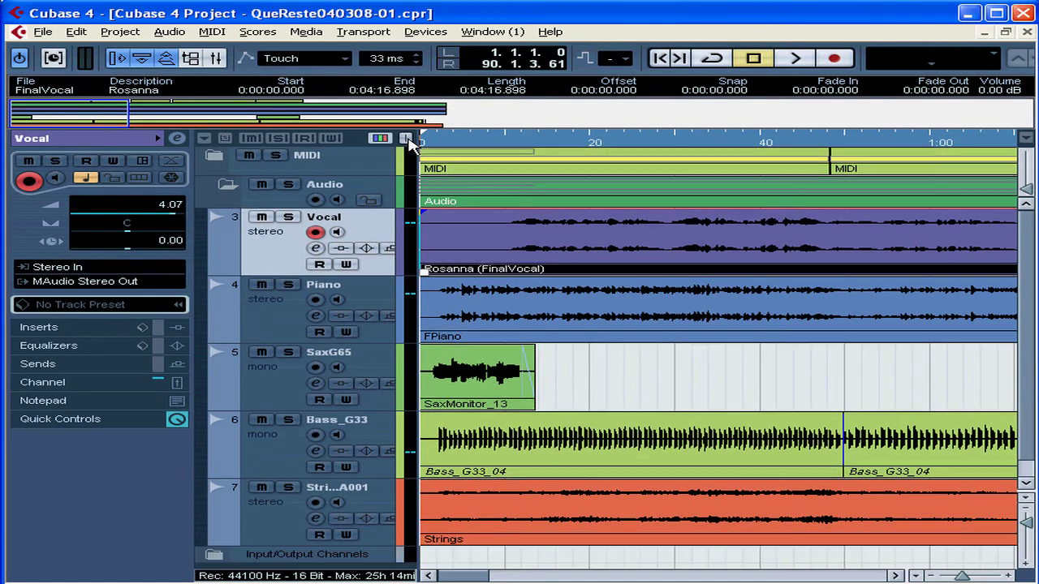
pyautogui.click(408, 139)
pyautogui.click(408, 138)
# Reorder the audio tracks as Vocal, Bass_G33, SaxG65, Piano and Strings, moving SaxG65 and Piano together
pyautogui.moveTo(285, 260); pyautogui.dragTo(280, 351)
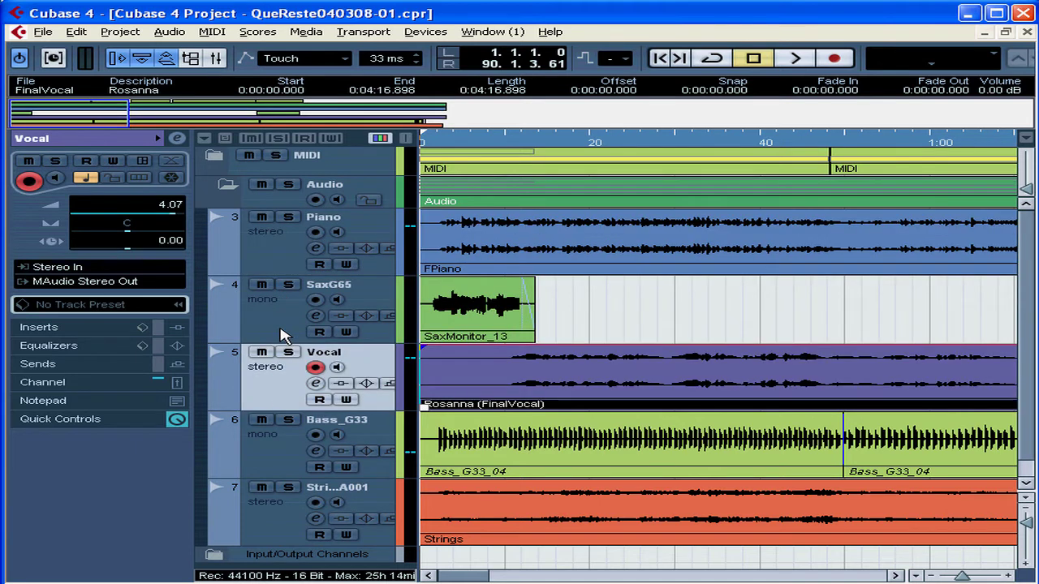
pyautogui.click(283, 337)
pyautogui.moveTo(283, 337); pyautogui.dragTo(290, 217)
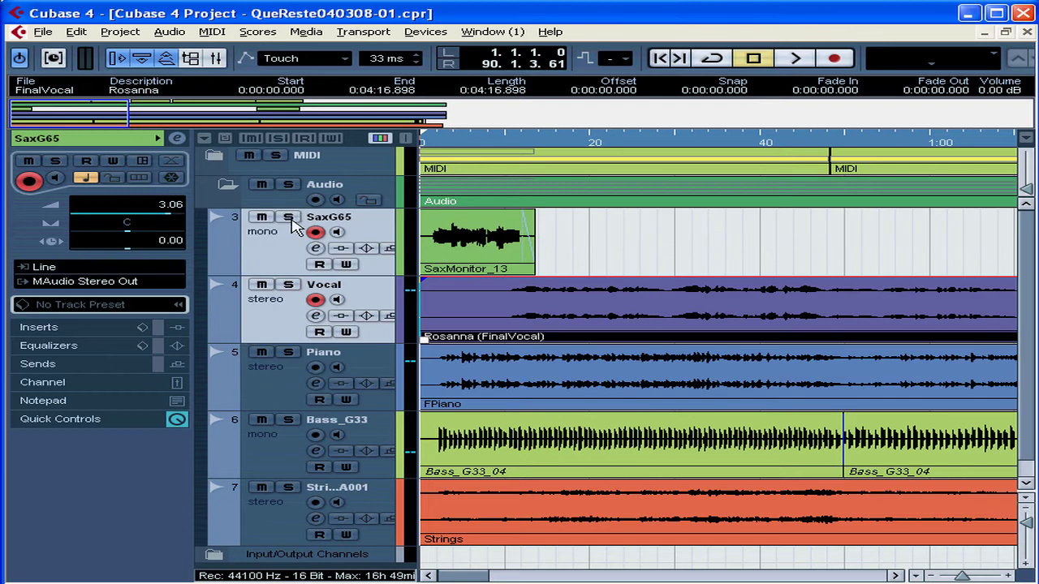
pyautogui.keyDown('ctrl'); pyautogui.click(289, 400); pyautogui.keyUp('ctrl')
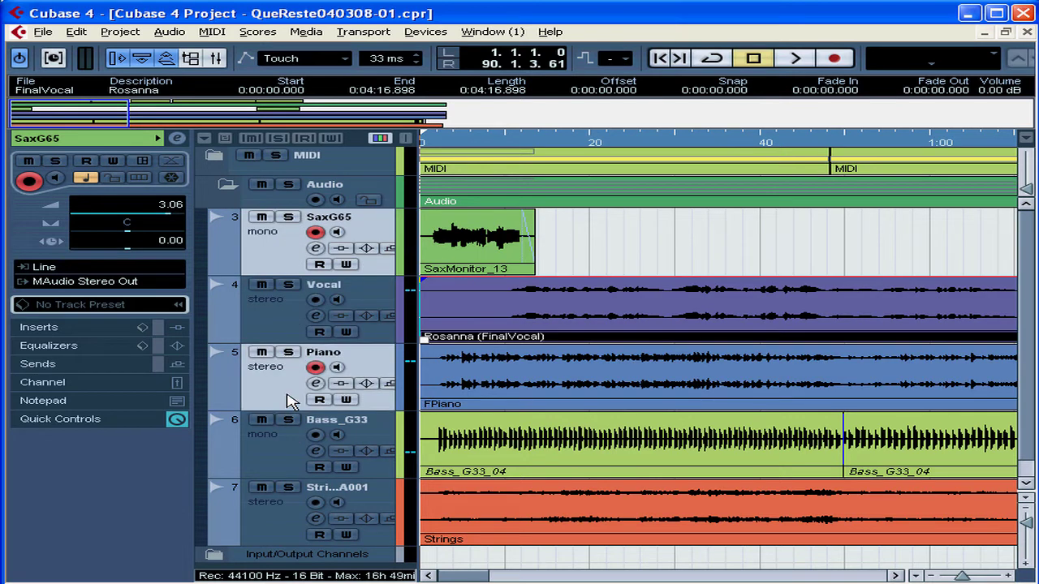
pyautogui.moveTo(290, 401); pyautogui.dragTo(290, 468)
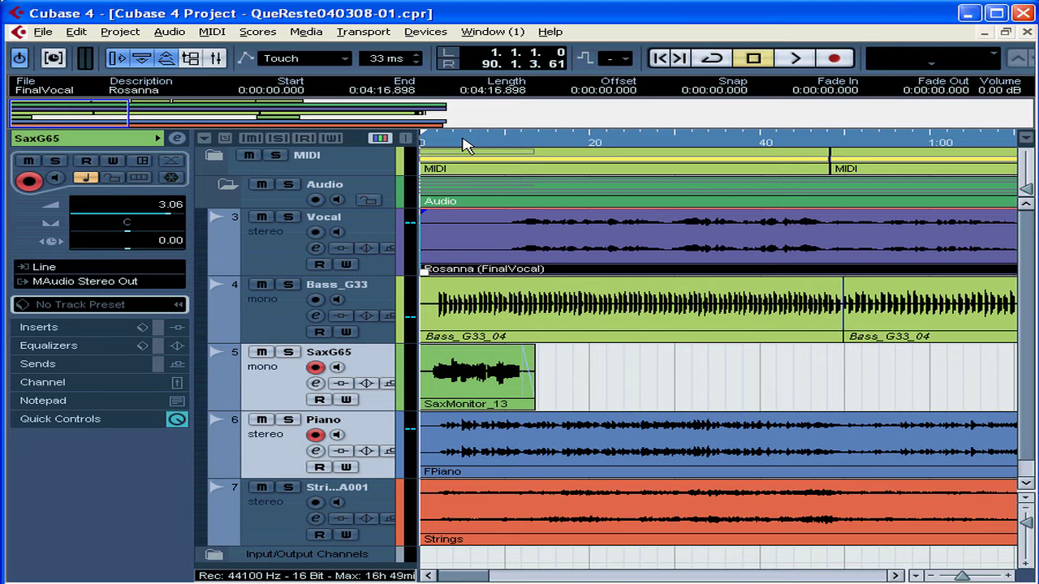
# Switch the project ruler to bars and beats, and return it to seconds
pyautogui.rightClick(463, 144)
pyautogui.click(478, 145)
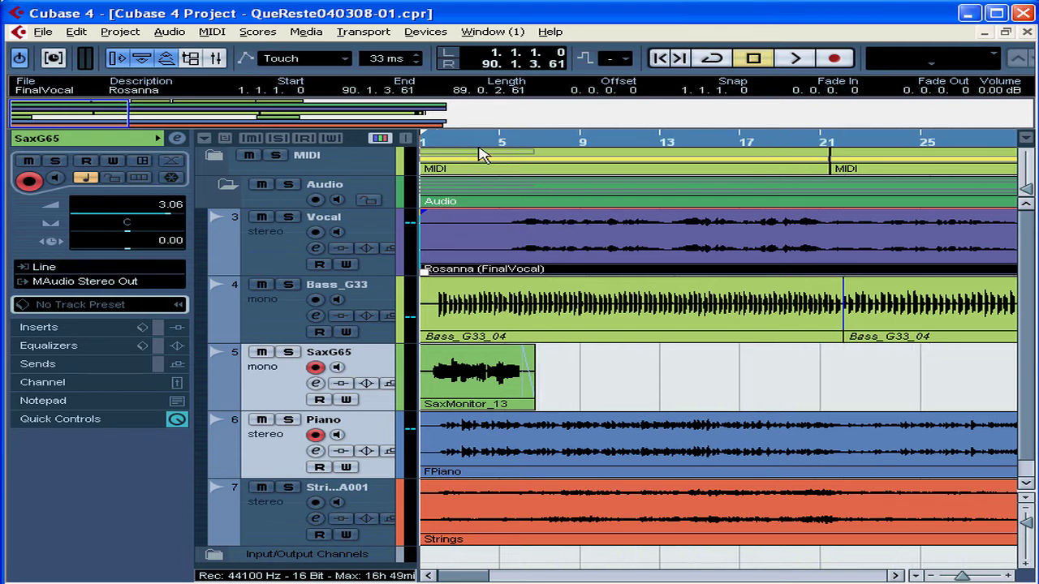
pyautogui.rightClick(479, 144)
pyautogui.click(494, 157)
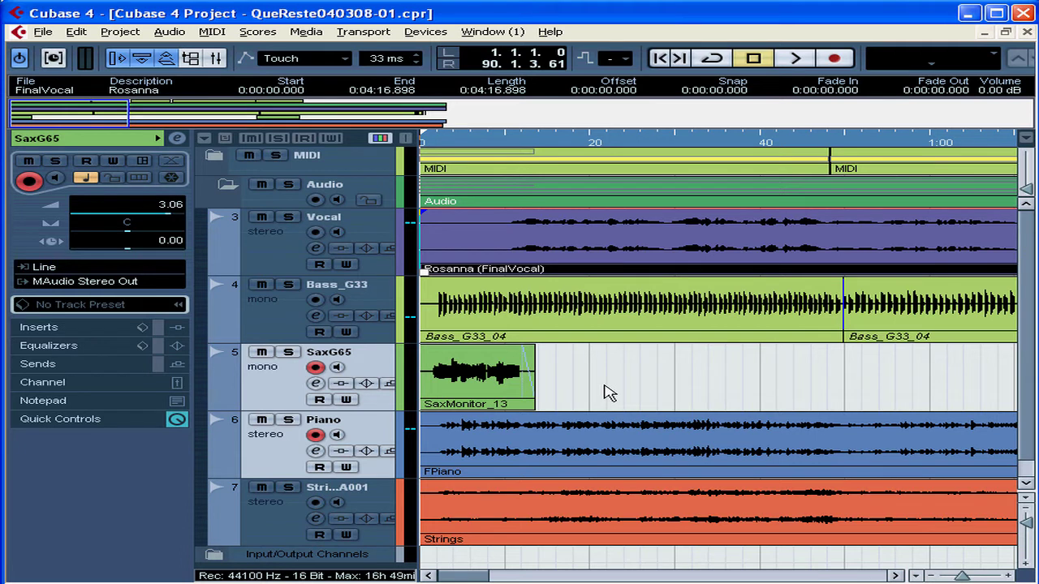
# Reduce the track heights so all tracks fit in the project window, and zoom the timeline out slightly
pyautogui.moveTo(1021, 399)
pyautogui.mouseDown()
pyautogui.moveTo(1022, 438)
pyautogui.moveTo(1021, 386)
pyautogui.mouseUp()
pyautogui.moveTo(459, 576)
pyautogui.mouseDown()
pyautogui.moveTo(670, 576)
pyautogui.moveTo(444, 581)
pyautogui.mouseUp()
pyautogui.moveTo(1024, 531)
pyautogui.mouseDown()
pyautogui.moveTo(1029, 546)
pyautogui.moveTo(1029, 526)
pyautogui.mouseUp()
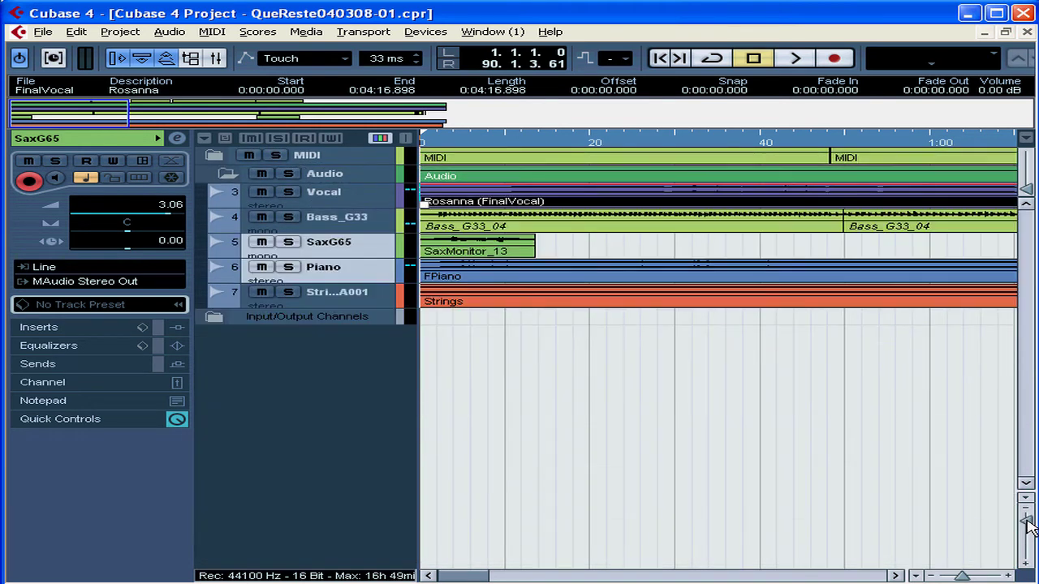
pyautogui.moveTo(963, 576)
pyautogui.mouseDown()
pyautogui.moveTo(990, 578)
pyautogui.moveTo(942, 578)
pyautogui.moveTo(963, 577)
pyautogui.mouseUp()
pyautogui.moveTo(1028, 529); pyautogui.dragTo(1029, 526)
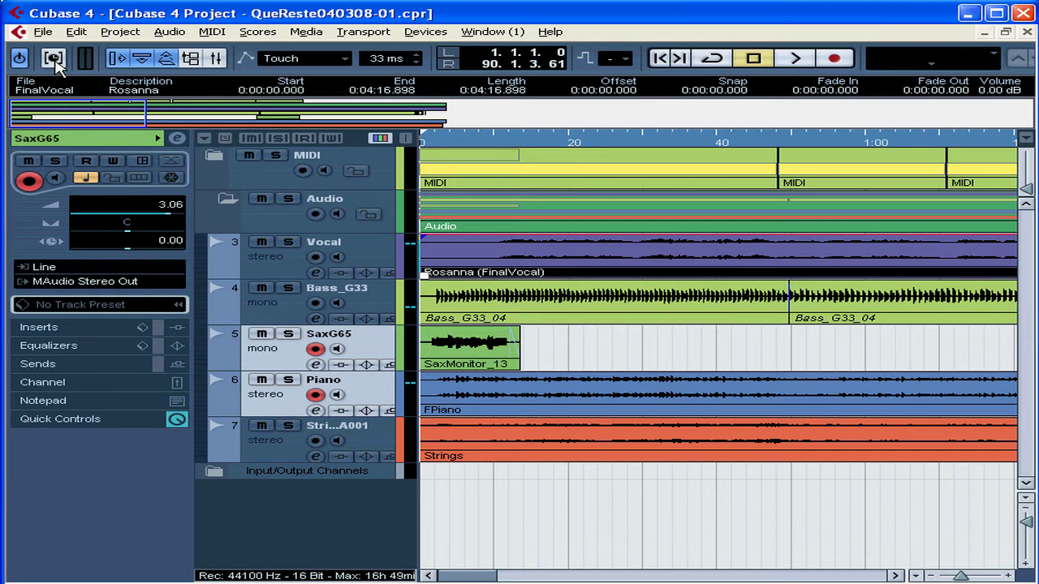
# Toggle Constrain Delay Compensation on and off, and hide and show the Inspector again
pyautogui.click(54, 59)
pyautogui.click(56, 62)
pyautogui.click(118, 60)
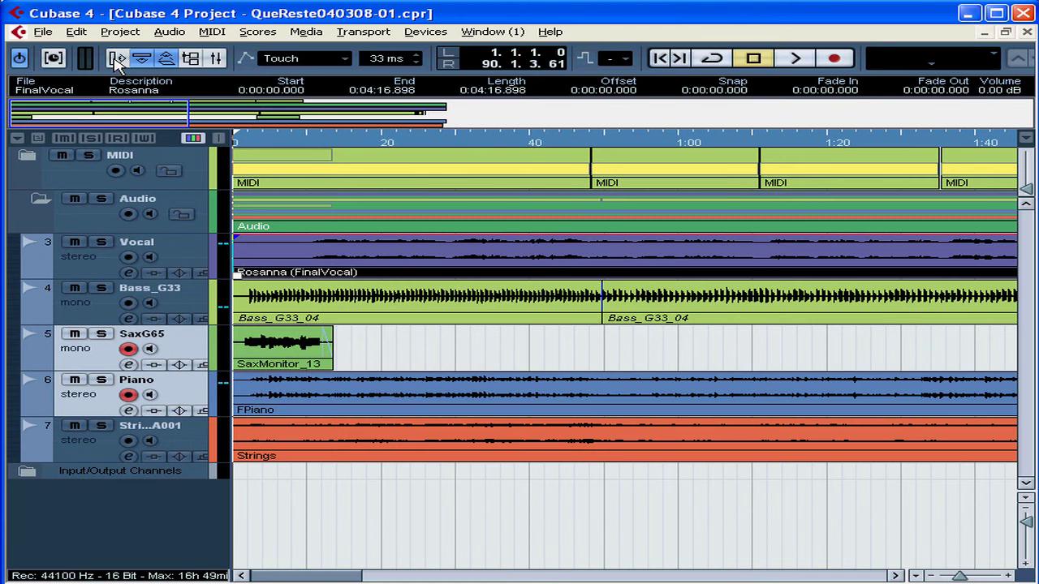
pyautogui.click(118, 60)
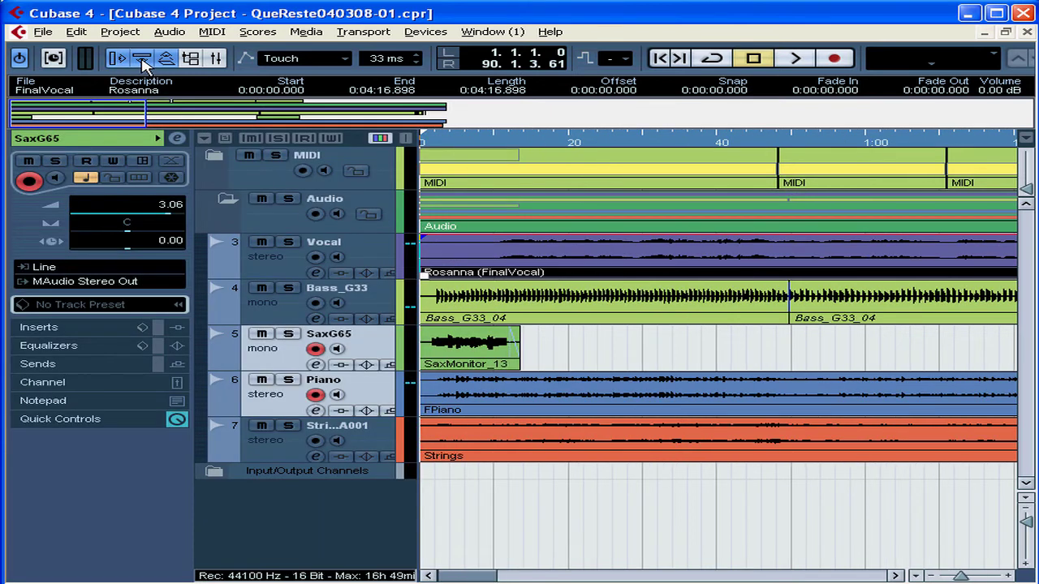
# Hide and show again the event info line and the project overview
pyautogui.click(142, 60)
pyautogui.click(142, 60)
pyautogui.click(166, 60)
pyautogui.click(166, 60)
# Open and close the Pool, and do the same with the Mixer
pyautogui.click(195, 63)
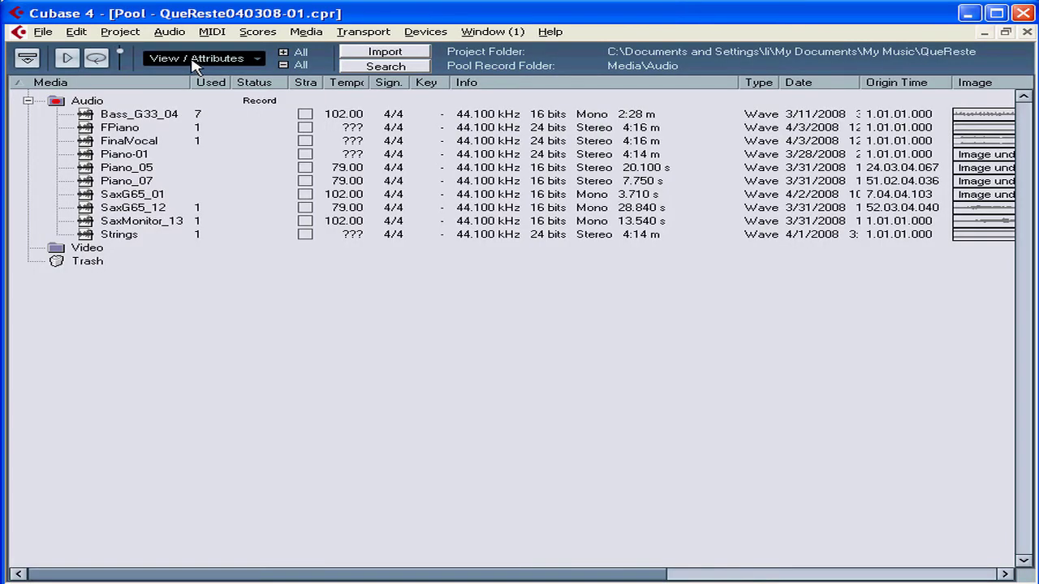
pyautogui.click(1028, 33)
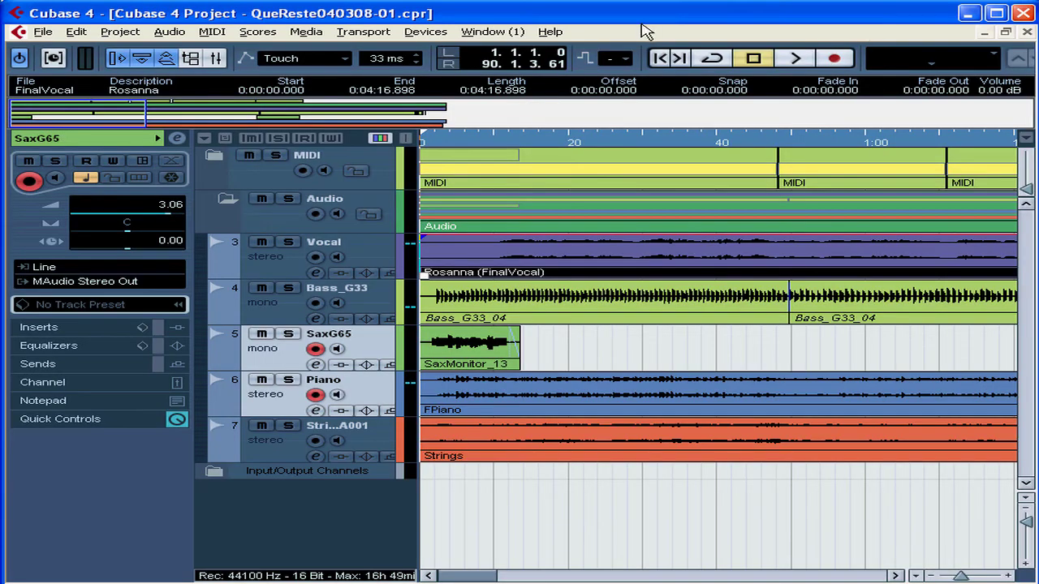
pyautogui.click(216, 60)
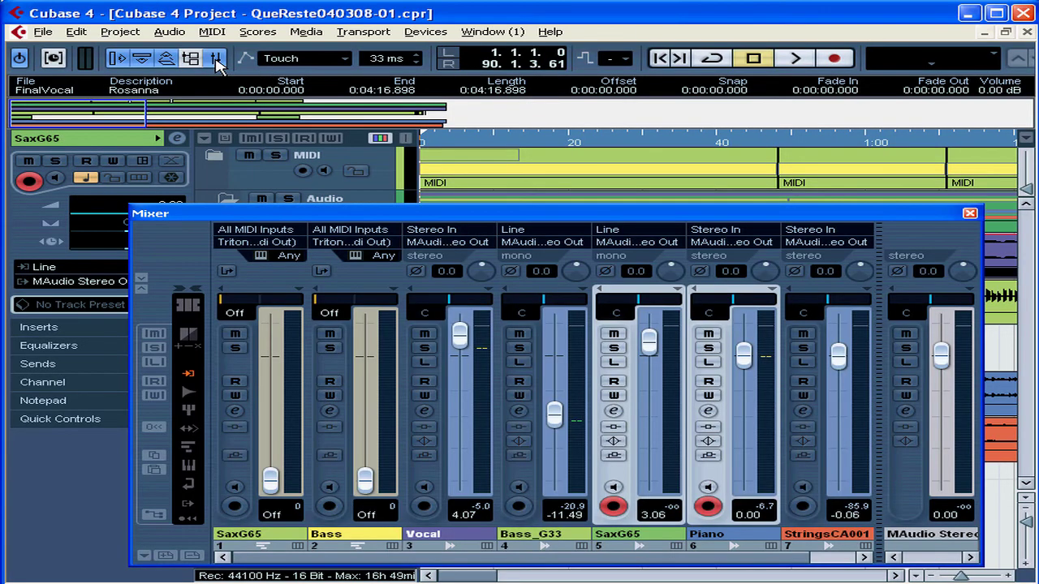
pyautogui.click(216, 60)
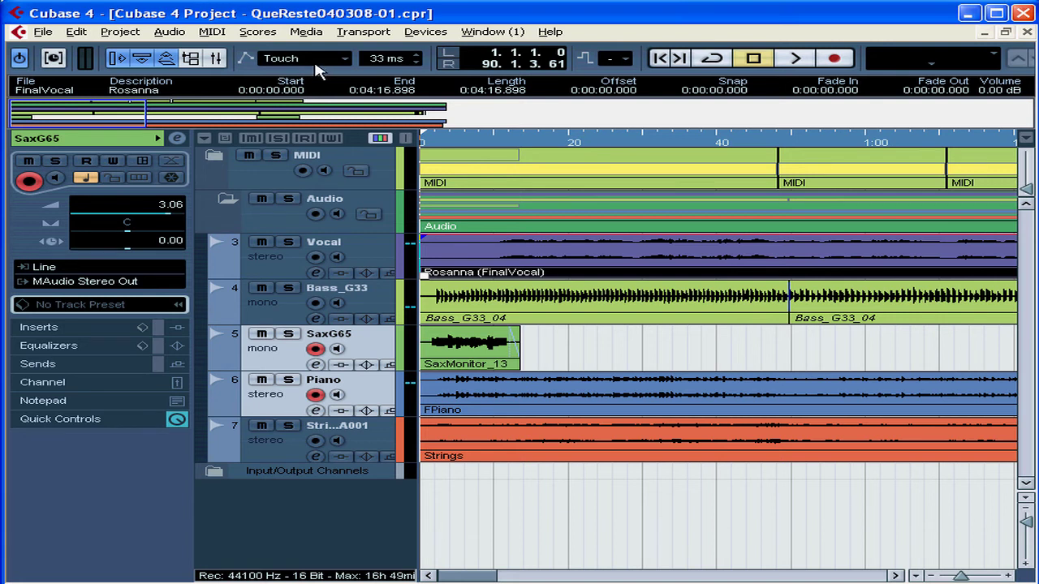
# View the available automation modes, and jump to the right locator and back to the left locator
pyautogui.click(345, 60)
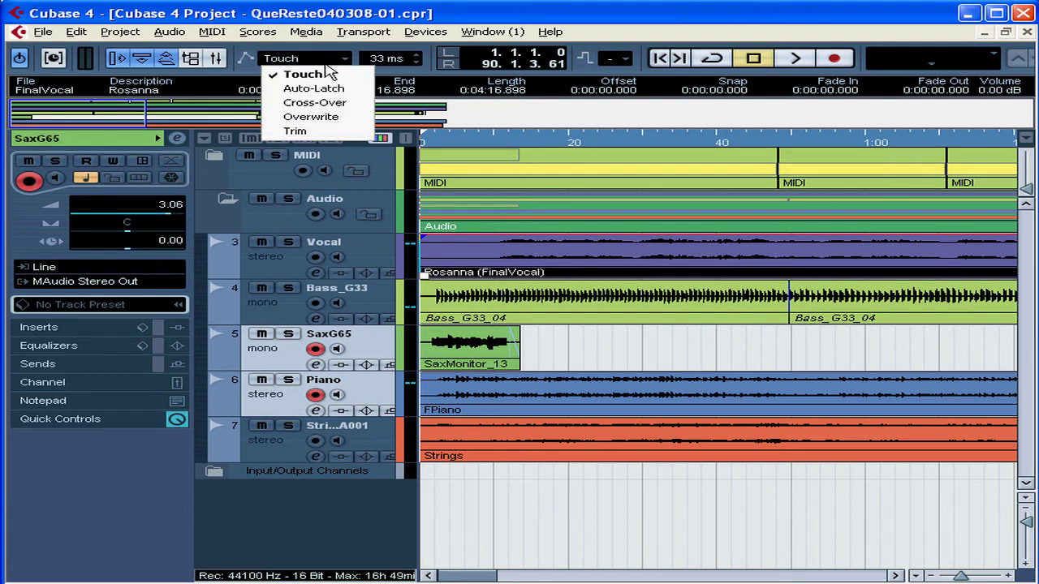
pyautogui.click(398, 67)
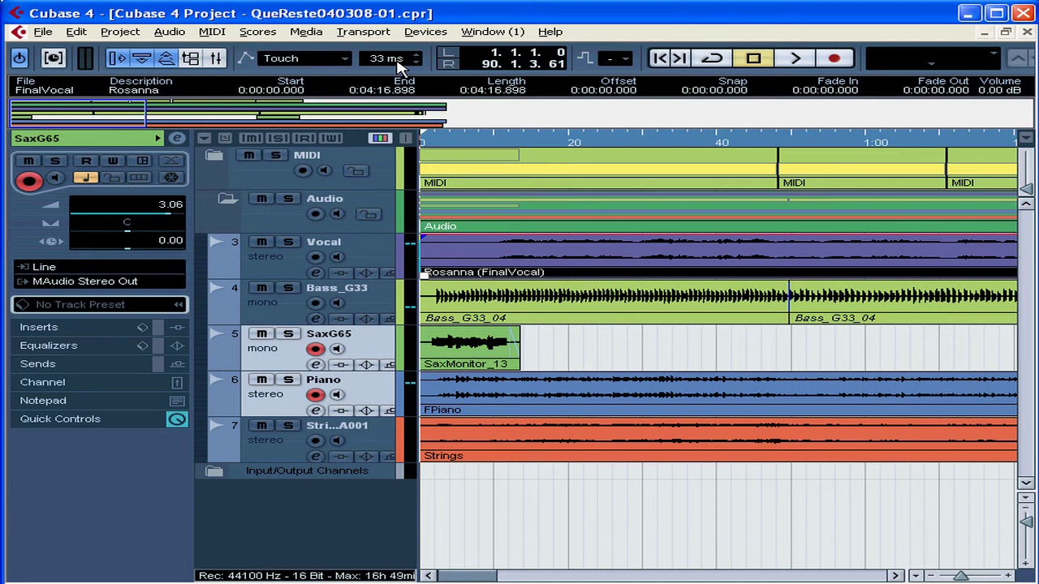
pyautogui.click(451, 68)
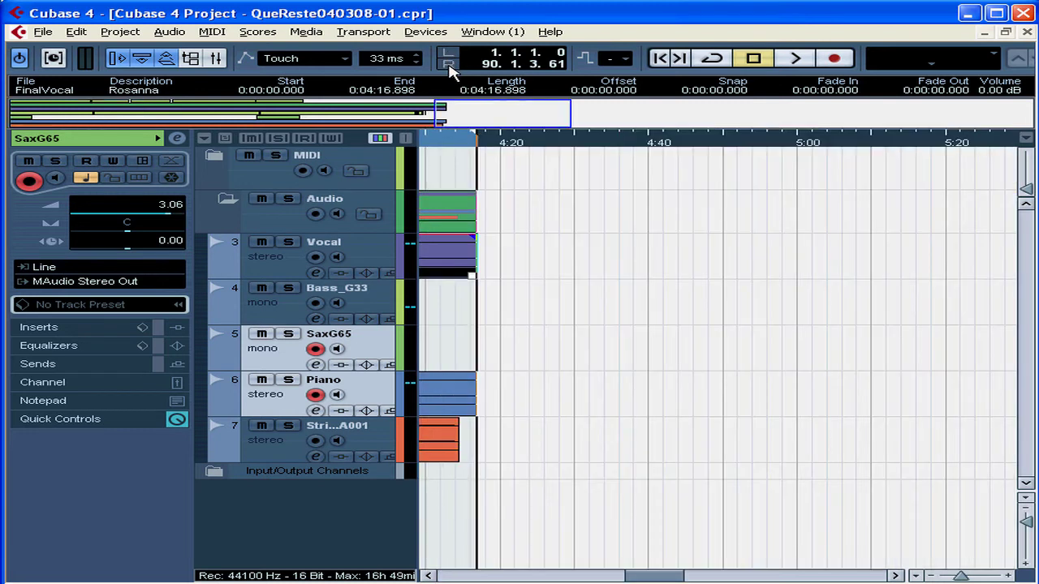
pyautogui.click(451, 59)
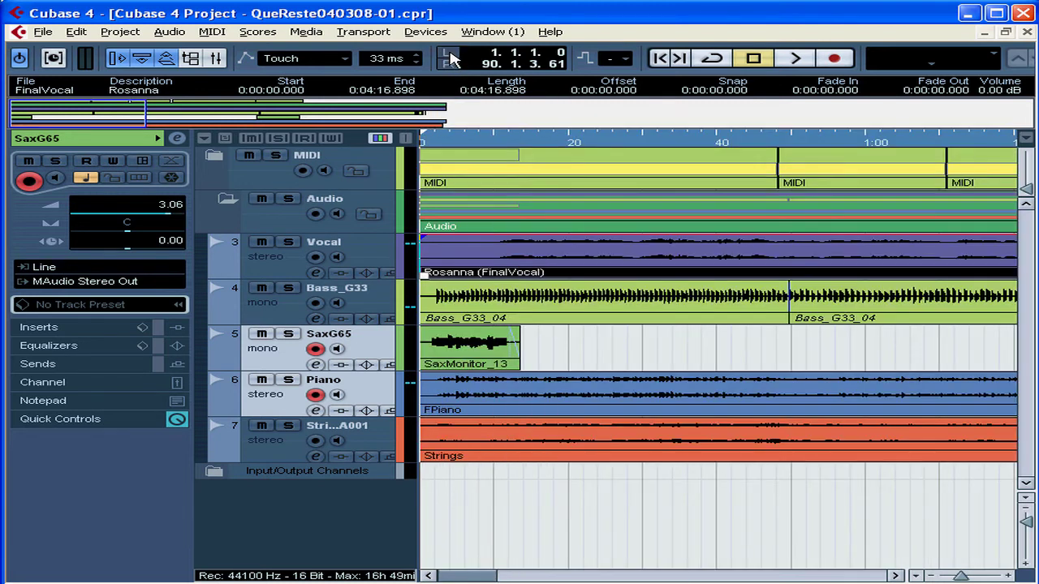
# Set the left locator to bar 4, and view the project root key choices without changing the key
pyautogui.doubleClick(493, 52)
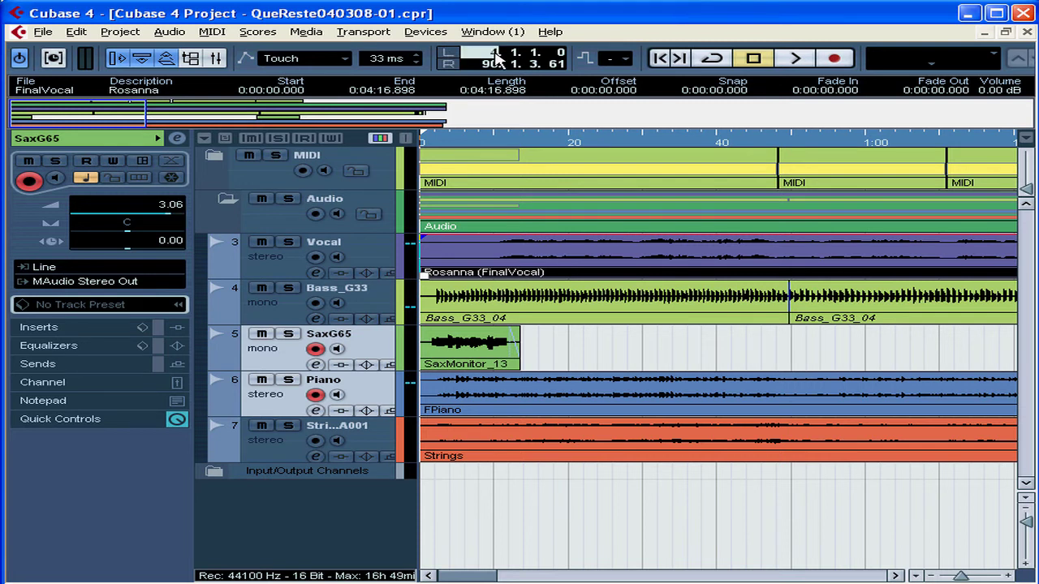
pyautogui.write('4')
pyautogui.press('Return')
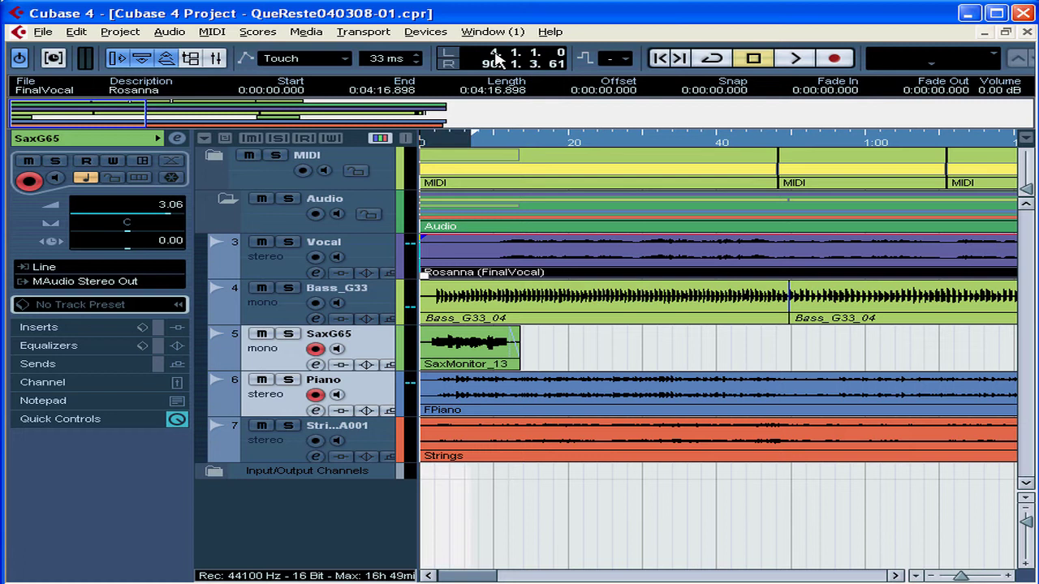
pyautogui.click(626, 65)
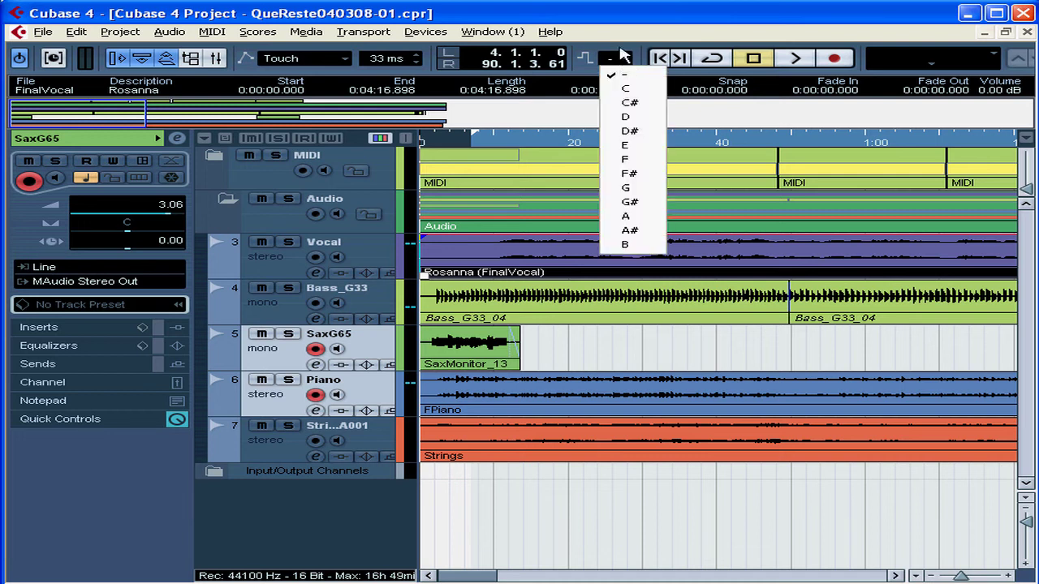
pyautogui.click(622, 56)
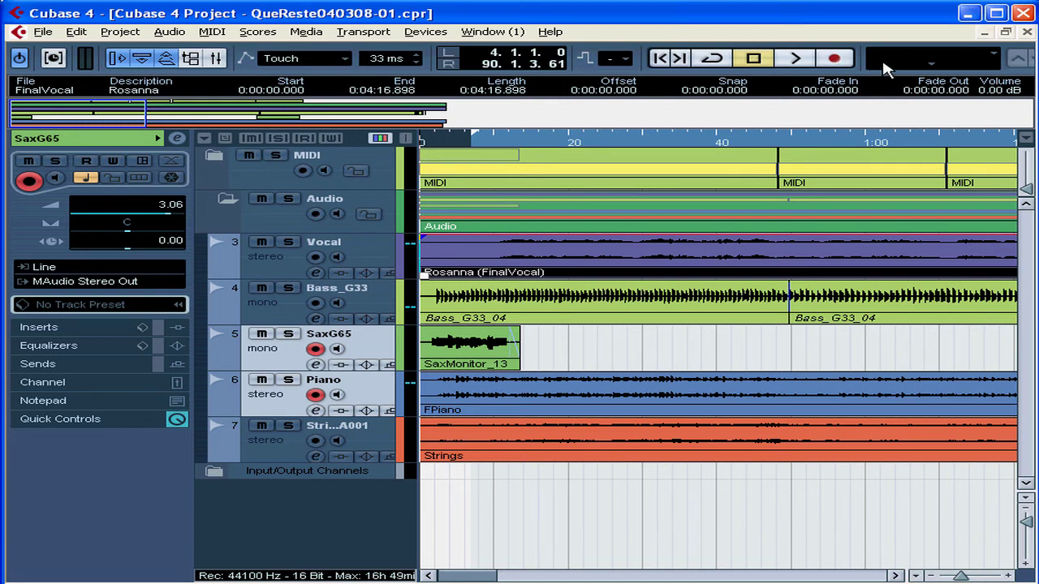
# Remove Constrain Delay Compensation, Performance Meter and View Switches from the project toolbar
pyautogui.rightClick(841, 60)
pyautogui.click(860, 68)
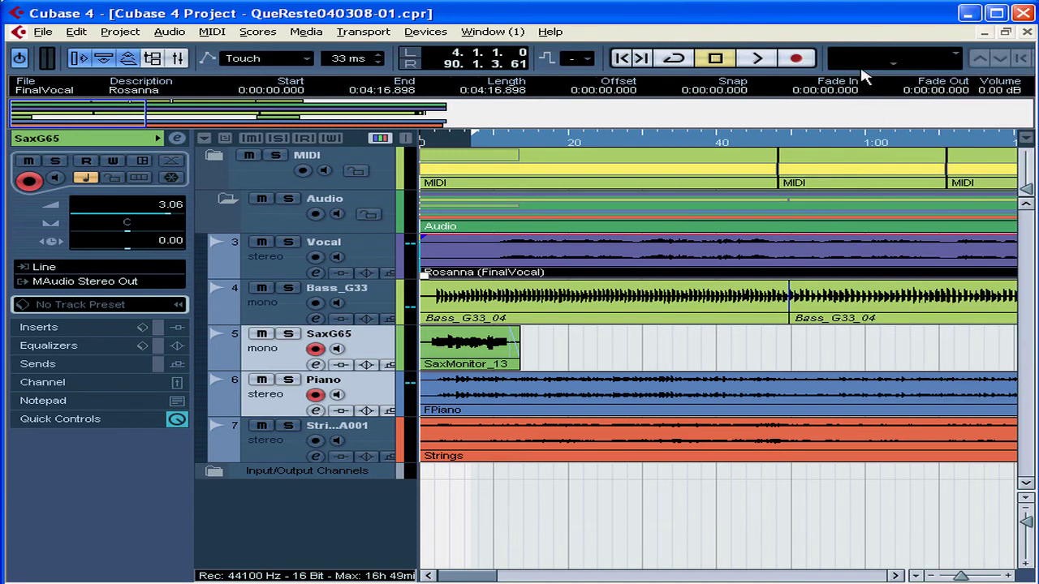
pyautogui.rightClick(808, 62)
pyautogui.click(814, 82)
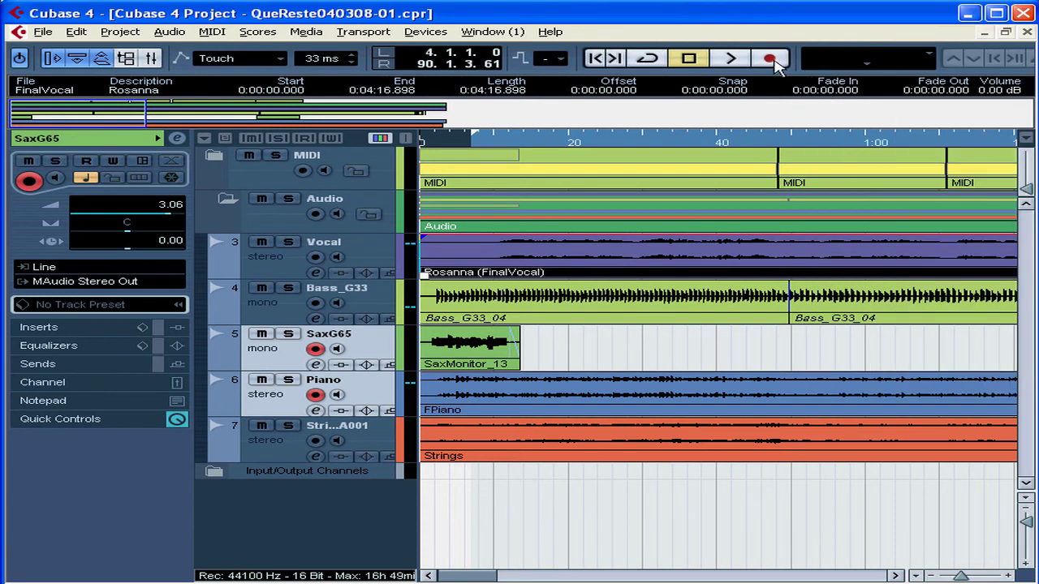
pyautogui.rightClick(772, 62)
pyautogui.click(800, 97)
# Remove Automation Mode, Locators, Project Root Key and Transport Buttons from the project toolbar
pyautogui.rightClick(638, 62)
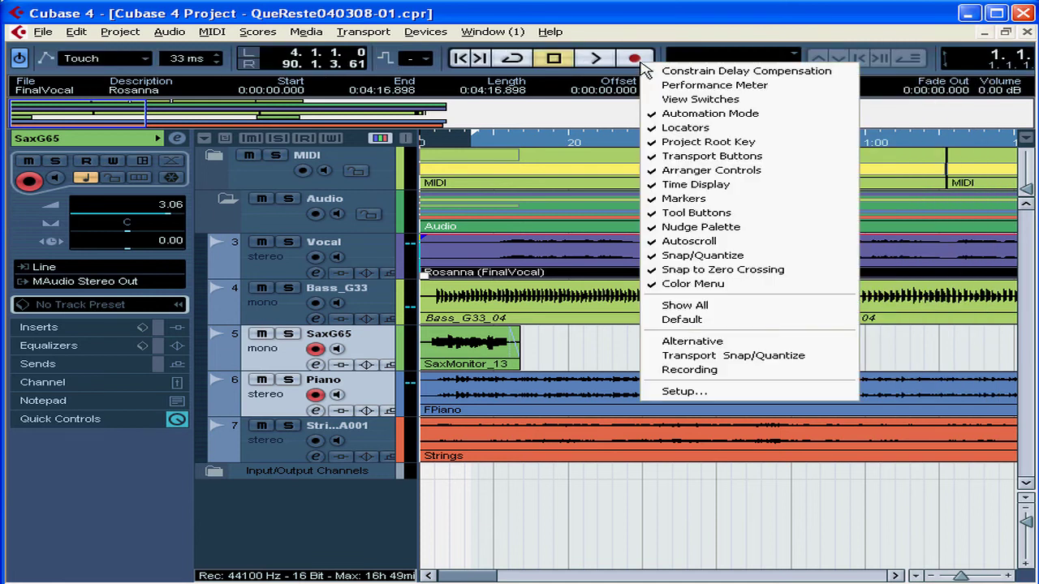
pyautogui.click(667, 114)
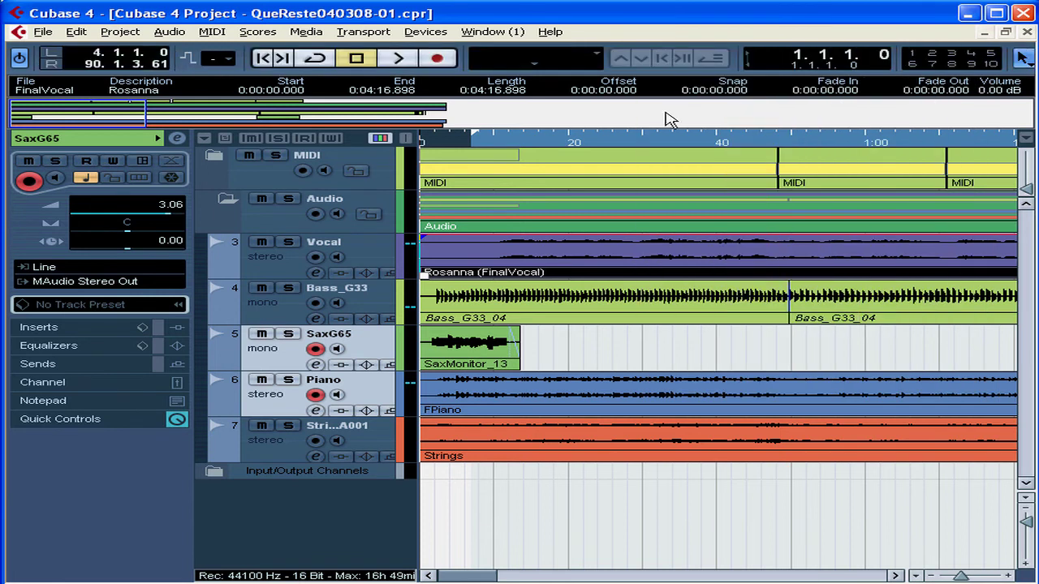
pyautogui.rightClick(429, 59)
pyautogui.click(468, 124)
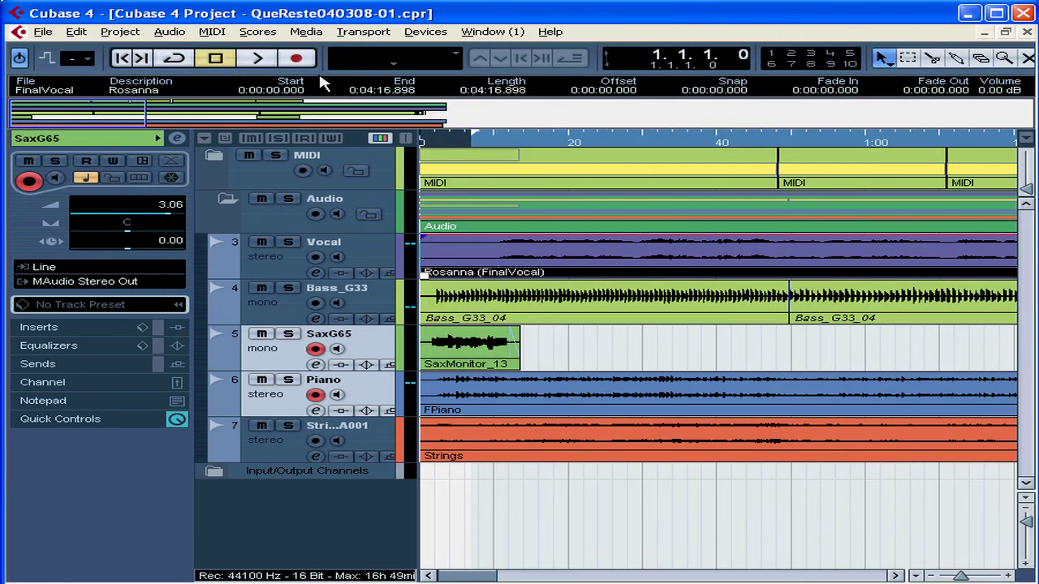
pyautogui.rightClick(245, 63)
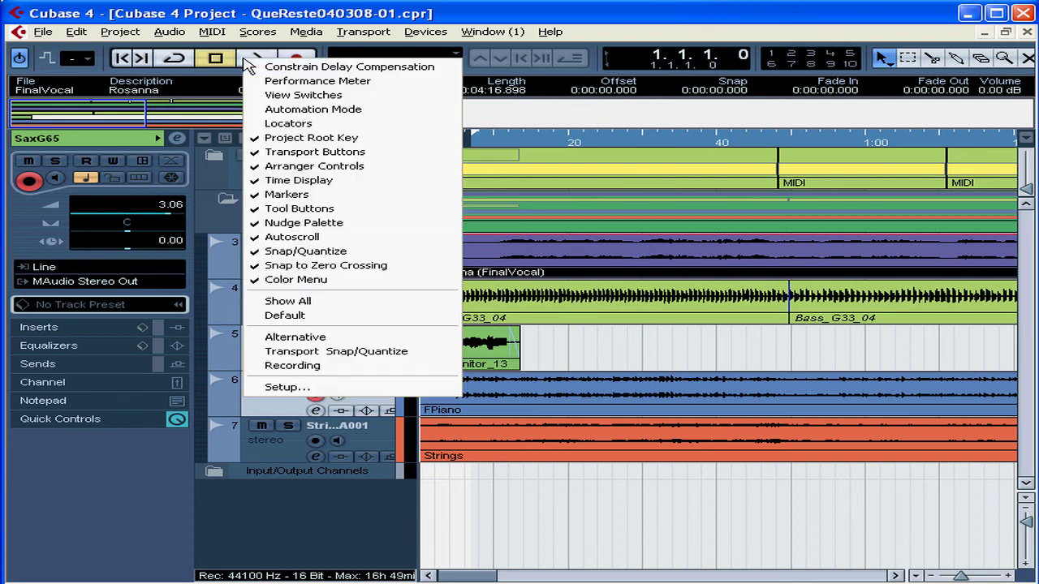
pyautogui.click(263, 138)
pyautogui.rightClick(186, 65)
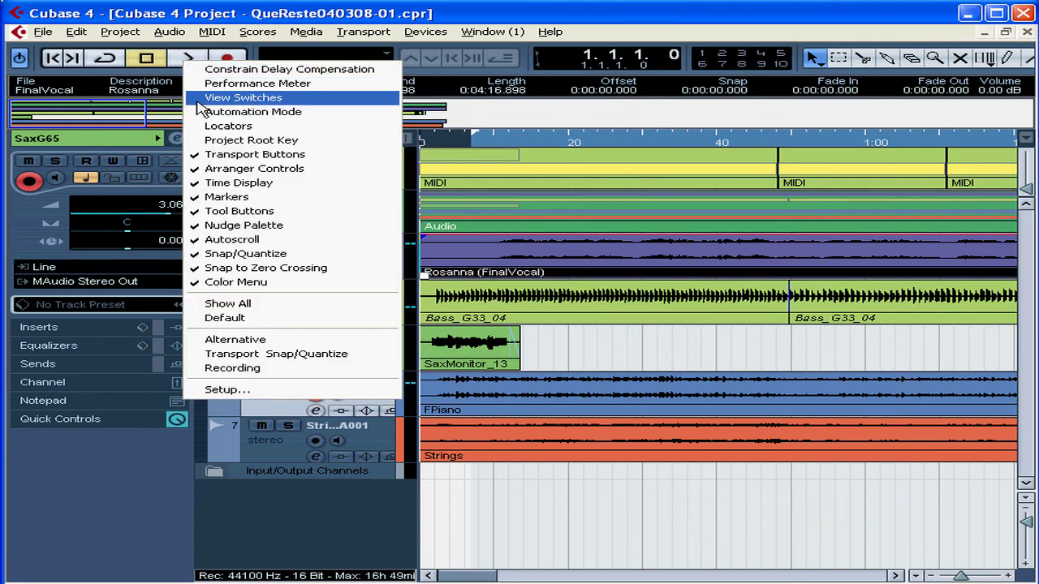
pyautogui.click(218, 162)
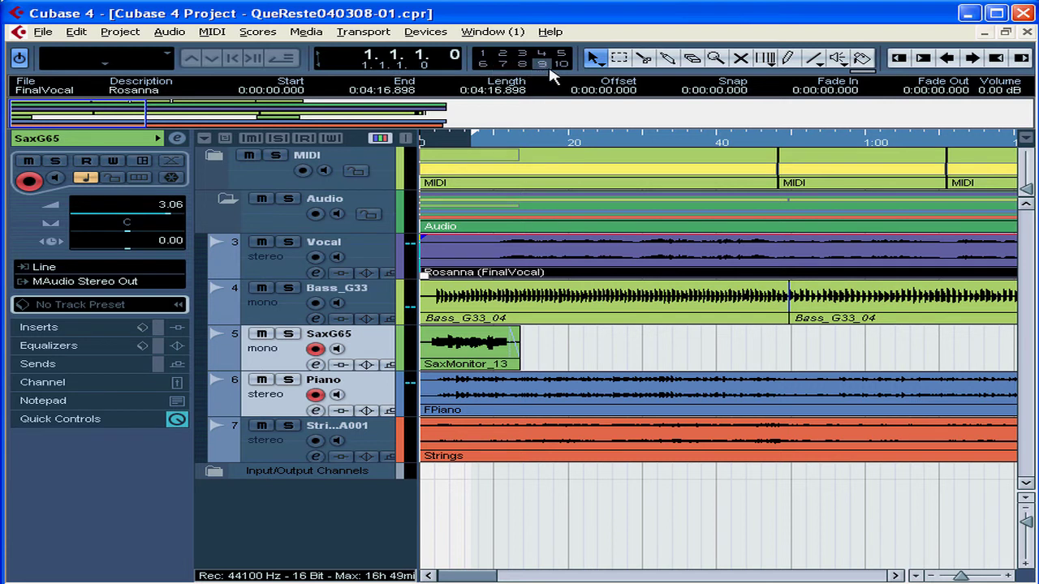
# Select the first Bass_G33_04 event, and mark a range from about 22 to 37 seconds in it with the Range Selection tool
pyautogui.click(482, 53)
pyautogui.click(549, 309)
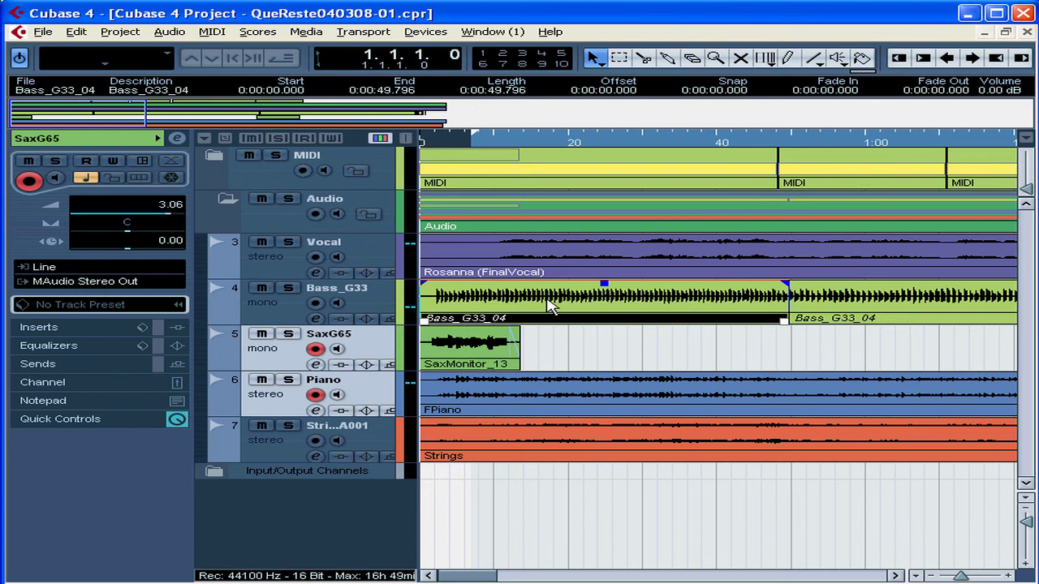
pyautogui.click(620, 58)
pyautogui.moveTo(592, 302); pyautogui.dragTo(692, 305)
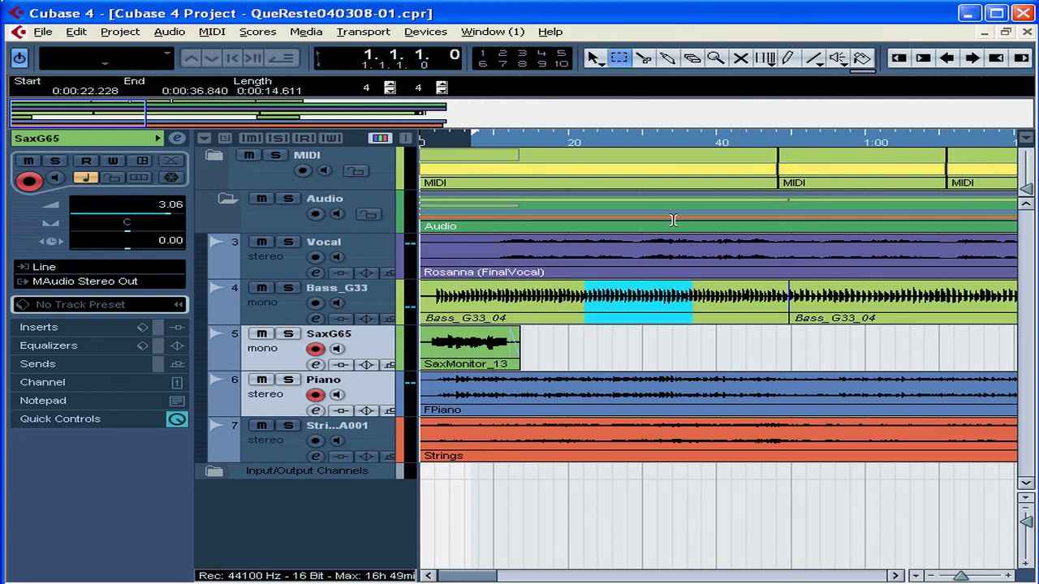
# Split the first Bass_G33_04 event at about 33 seconds and glue the two parts back together
pyautogui.click(645, 60)
pyautogui.click(665, 301)
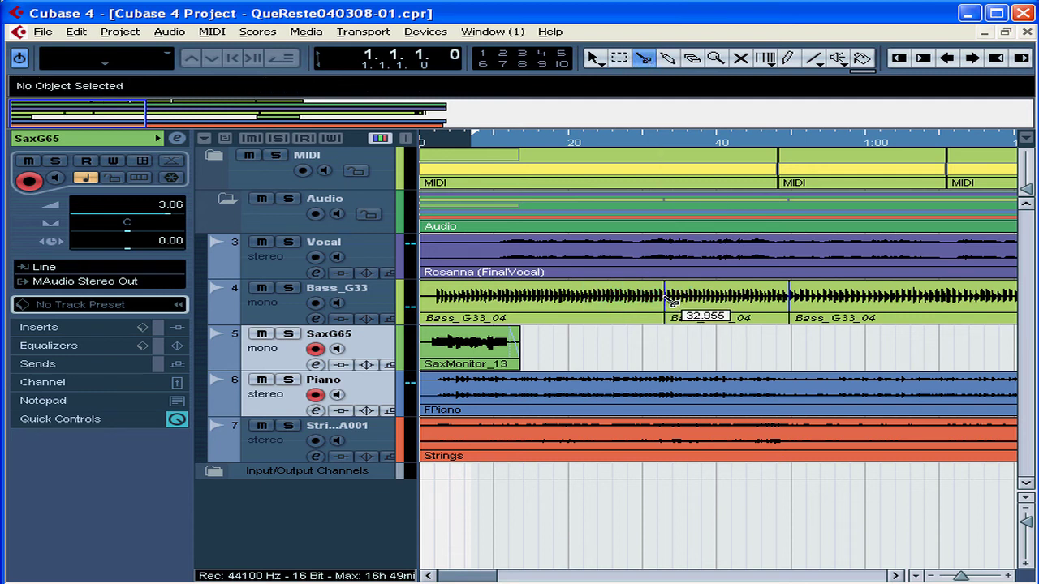
pyautogui.click(668, 59)
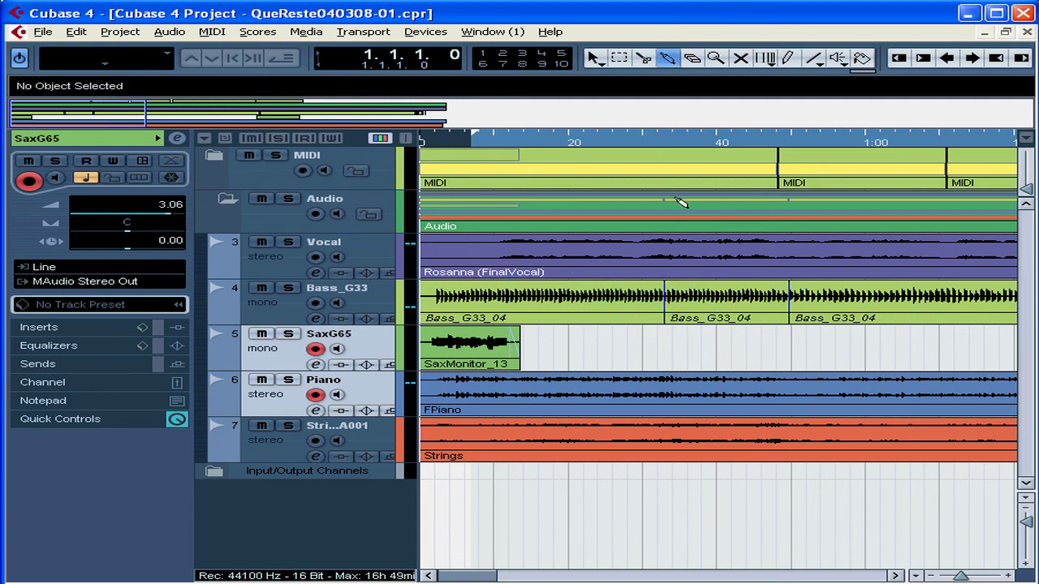
pyautogui.click(650, 316)
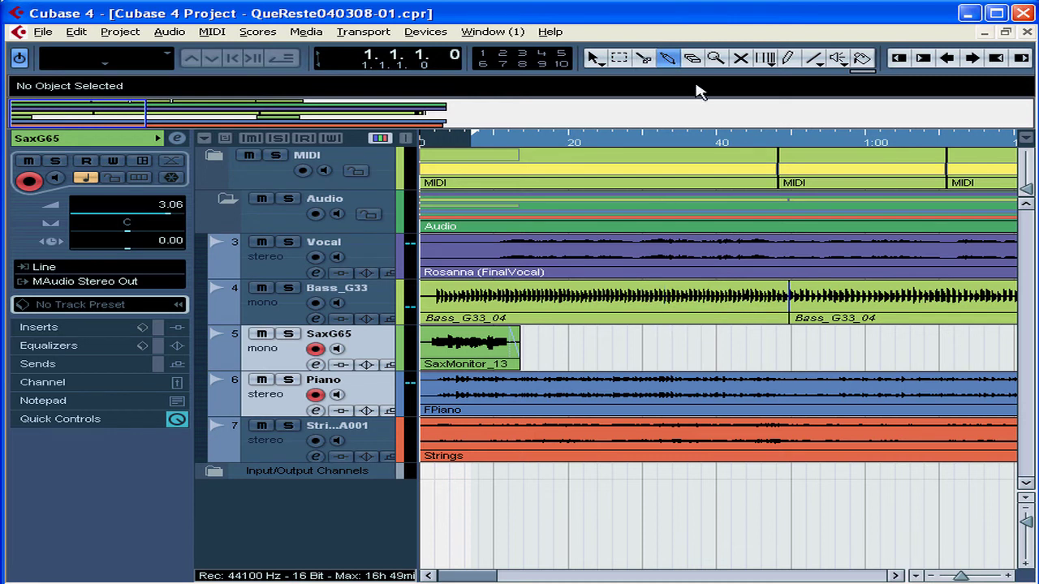
# Erase the SaxMonitor_13 event from the SaxG65 track and undo the deletion
pyautogui.click(692, 59)
pyautogui.click(502, 352)
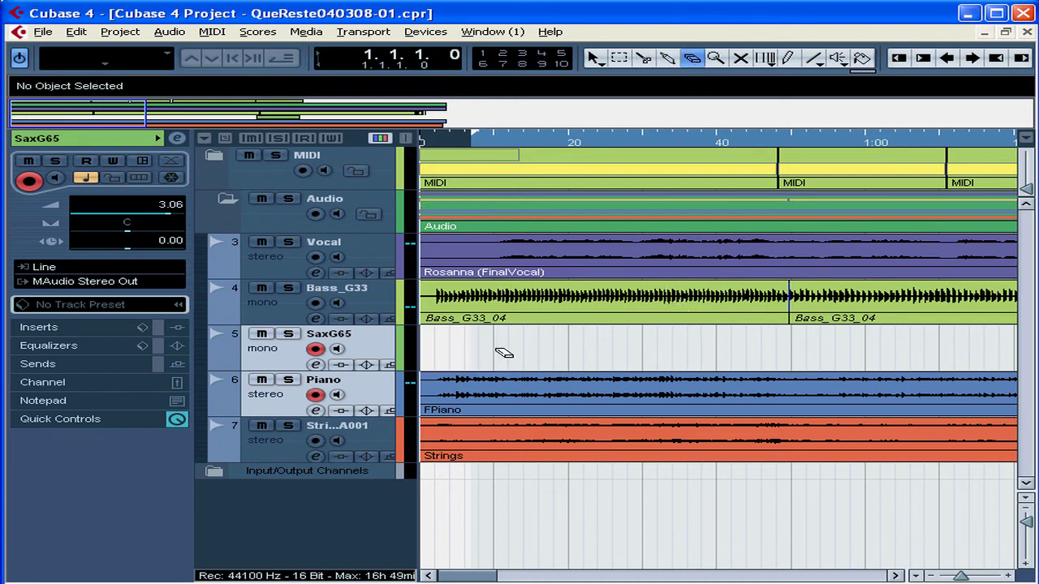
pyautogui.hotkey('ctrl', 'z')
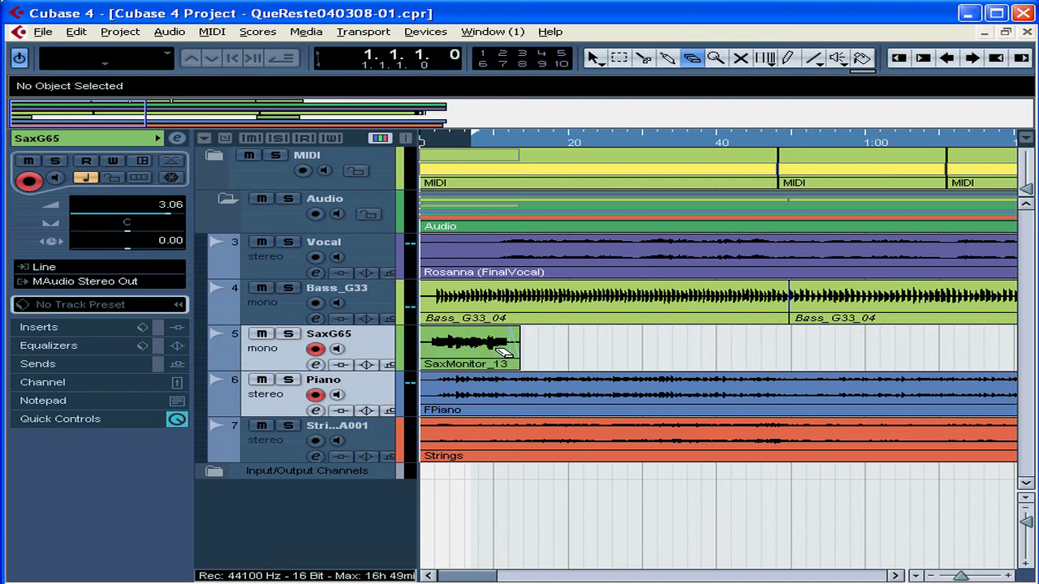
# Zoom in on the Vocal event at about 27 seconds with the Zoom tool
pyautogui.click(715, 59)
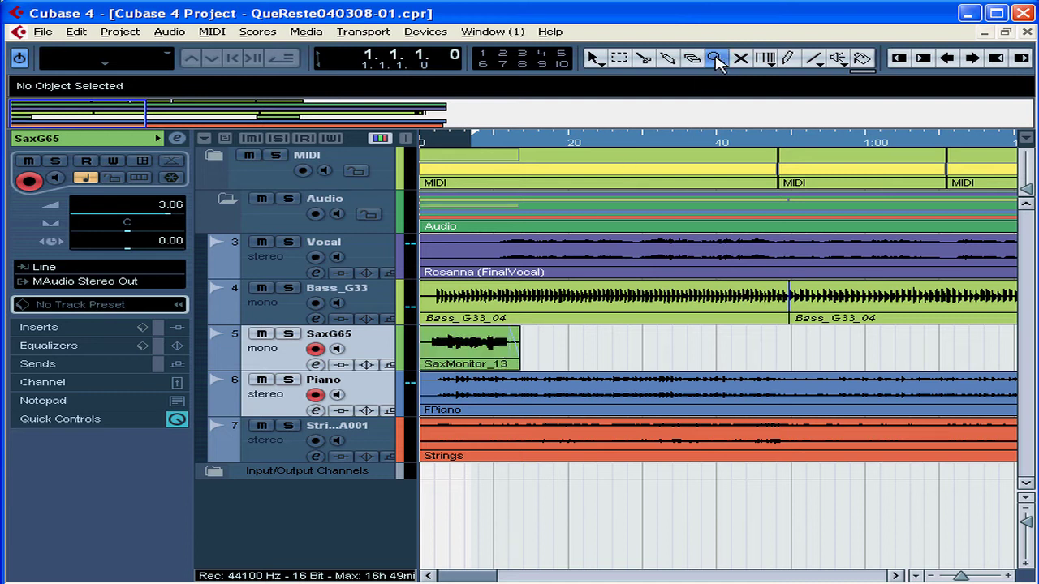
pyautogui.click(619, 262)
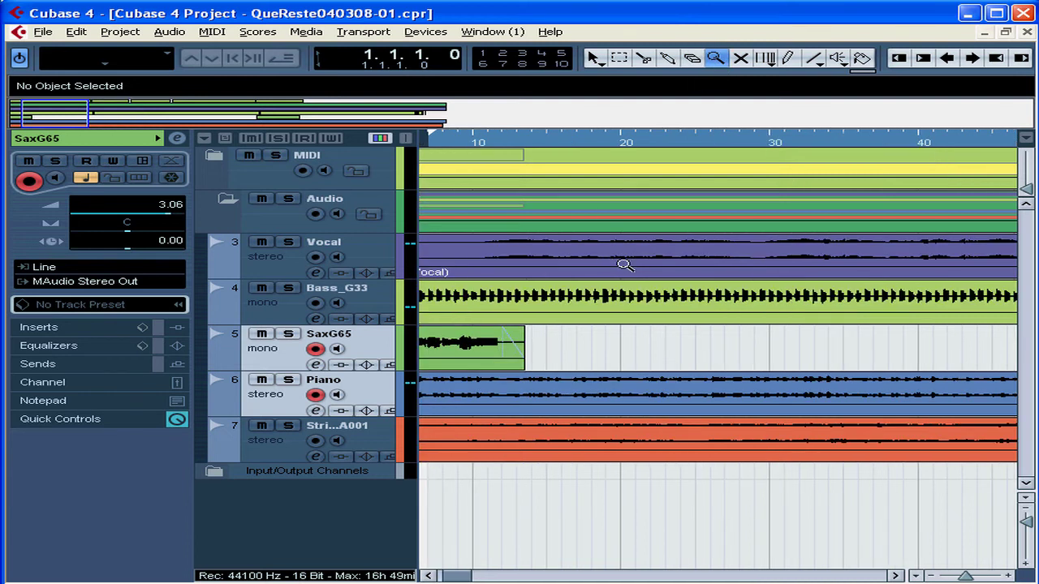
# Zoom back out with the Zoom tool until the arrangement spans past two minutes
pyautogui.click(625, 265)
pyautogui.keyDown('alt'); pyautogui.click(623, 265); pyautogui.keyUp('alt')
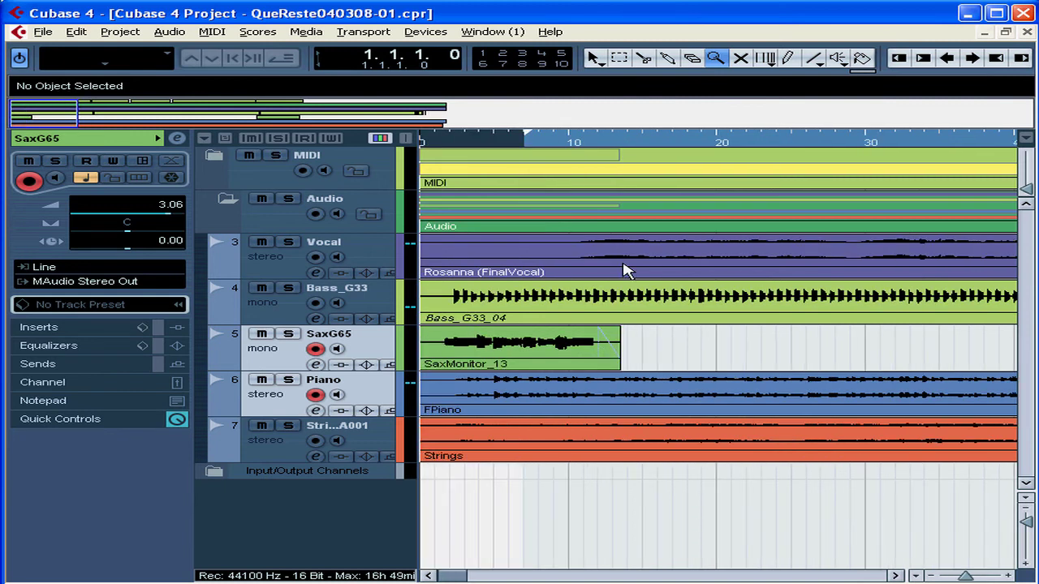
pyautogui.keyDown('alt'); pyautogui.click(625, 264); pyautogui.keyUp('alt')
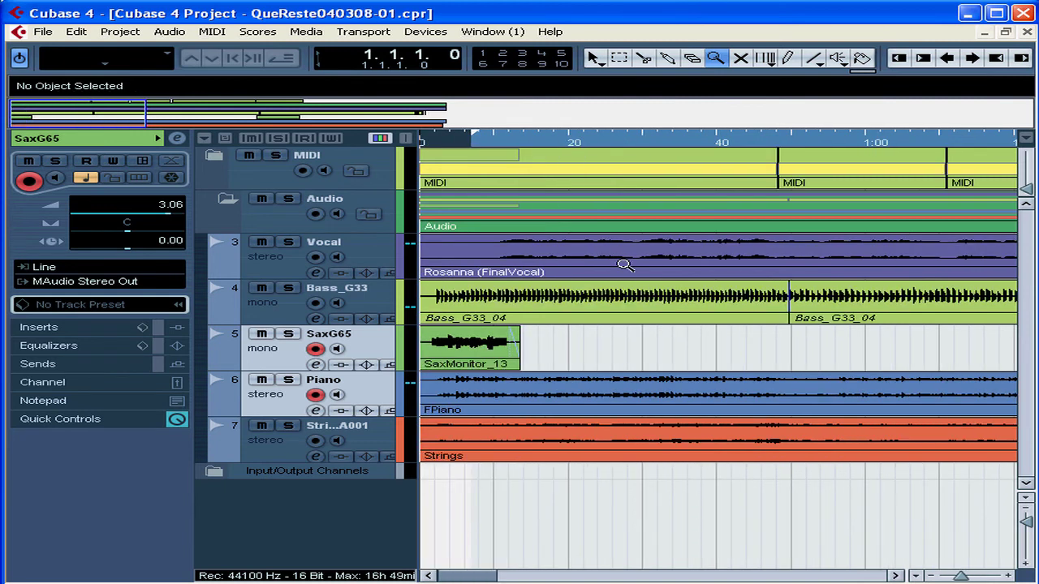
pyautogui.keyDown('alt'); pyautogui.click(623, 264); pyautogui.keyUp('alt')
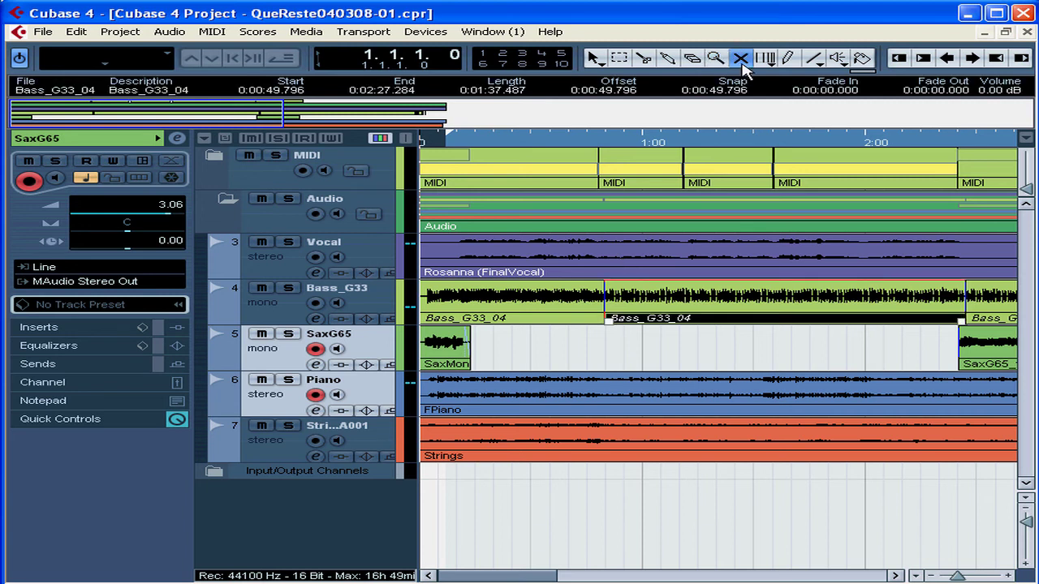
# Mute and unmute the second Bass_G33_04 event, and activate the Time Warp tool, accepting the switch to Bars-and-Beats
pyautogui.click(733, 301)
pyautogui.click(733, 300)
pyautogui.click(765, 59)
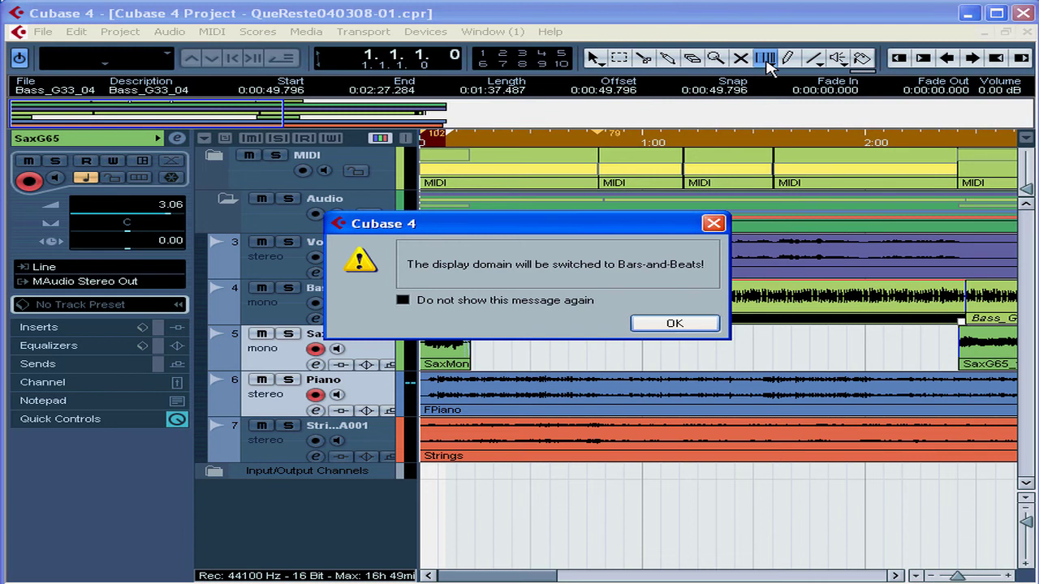
pyautogui.click(689, 327)
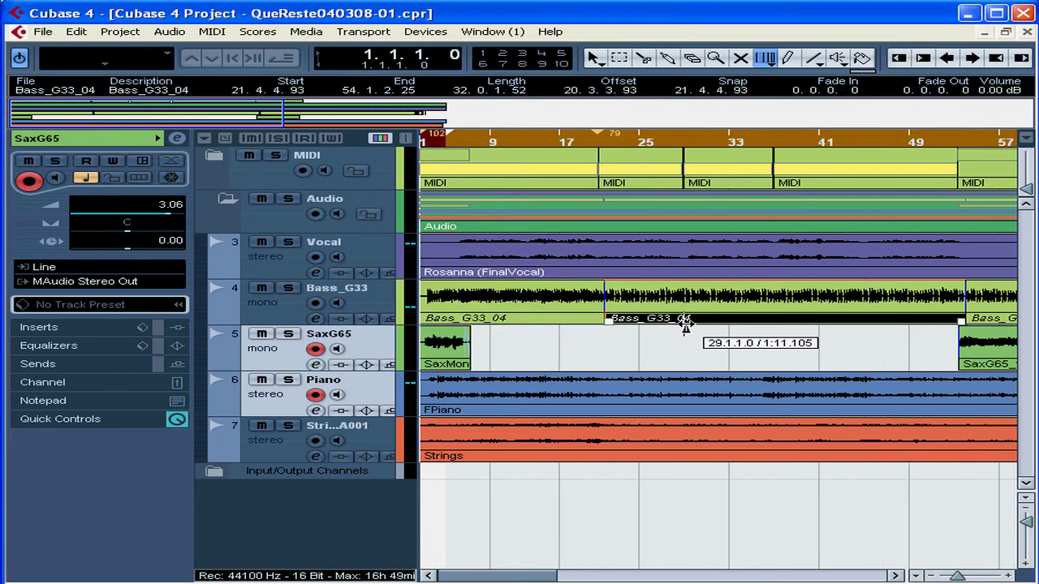
# Draw an empty part from about 0:37 to 1:04 on the SaxG65 track with the Draw tool
pyautogui.click(787, 59)
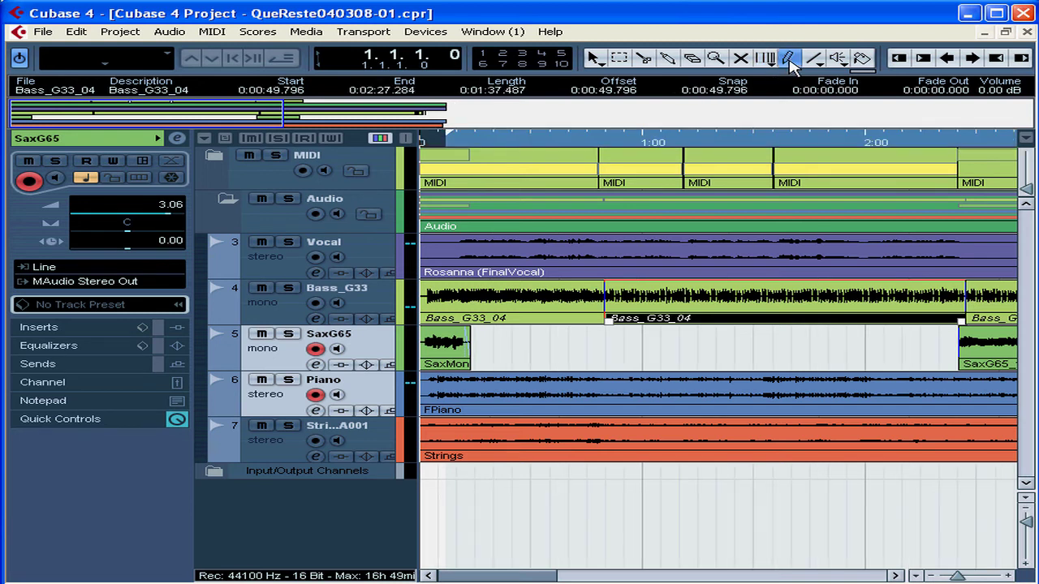
pyautogui.moveTo(560, 342); pyautogui.dragTo(658, 349)
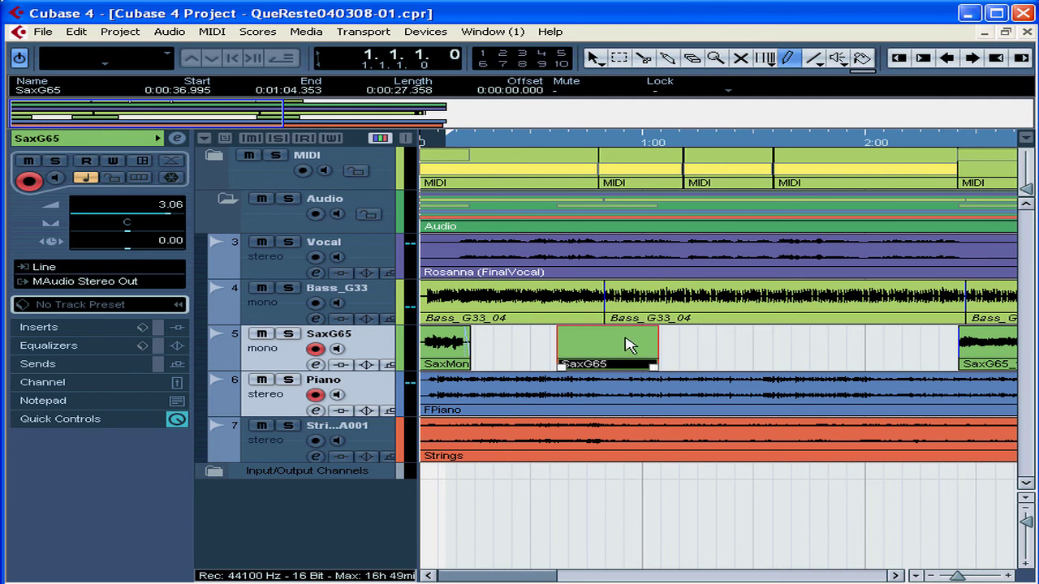
# Show the Line tool's shape options, and audition the SaxG65_12 event with the Play tool
pyautogui.click(820, 62)
pyautogui.click(821, 65)
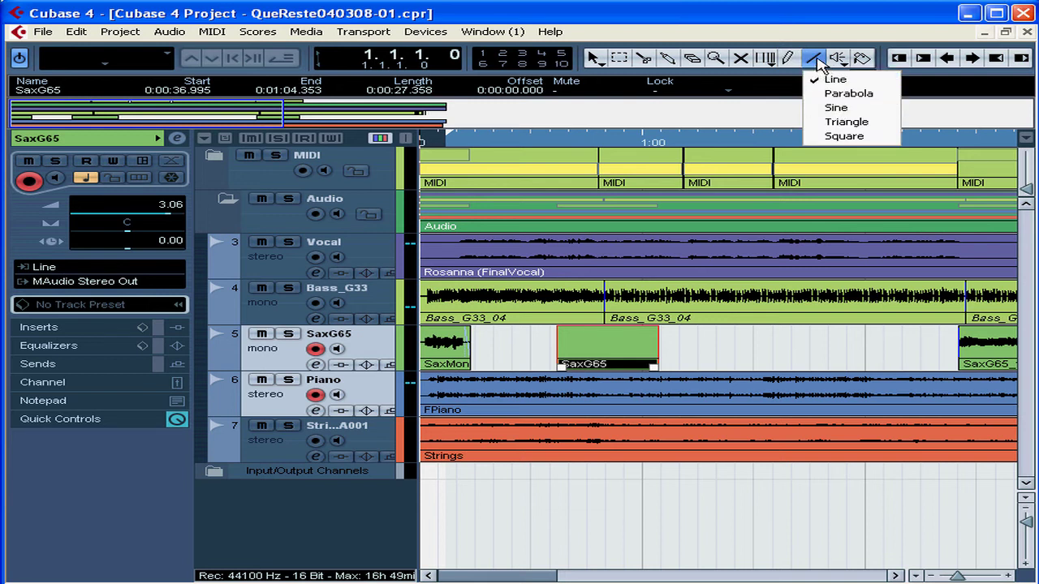
pyautogui.click(820, 65)
pyautogui.click(839, 61)
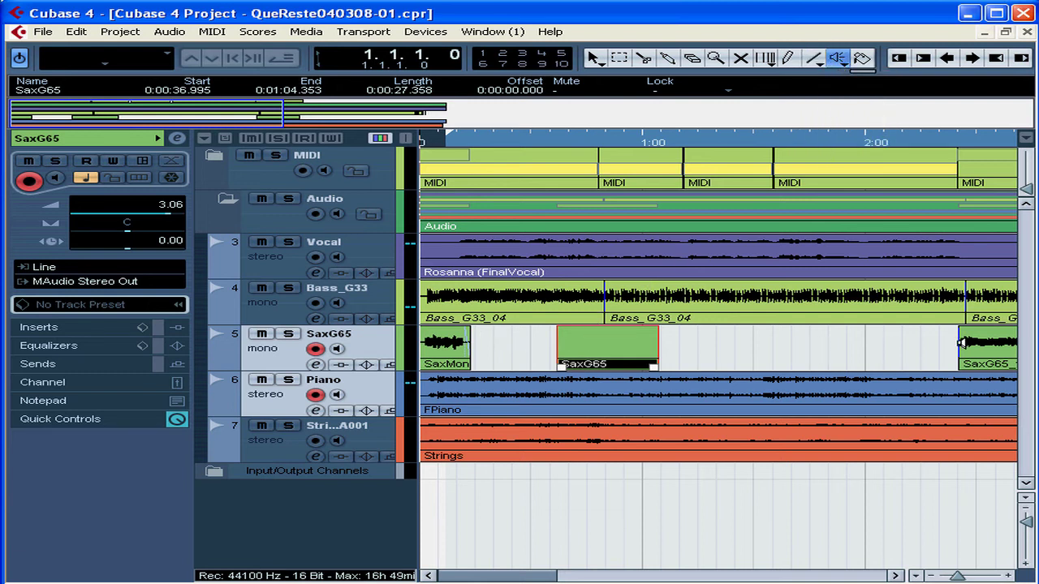
pyautogui.press('space')
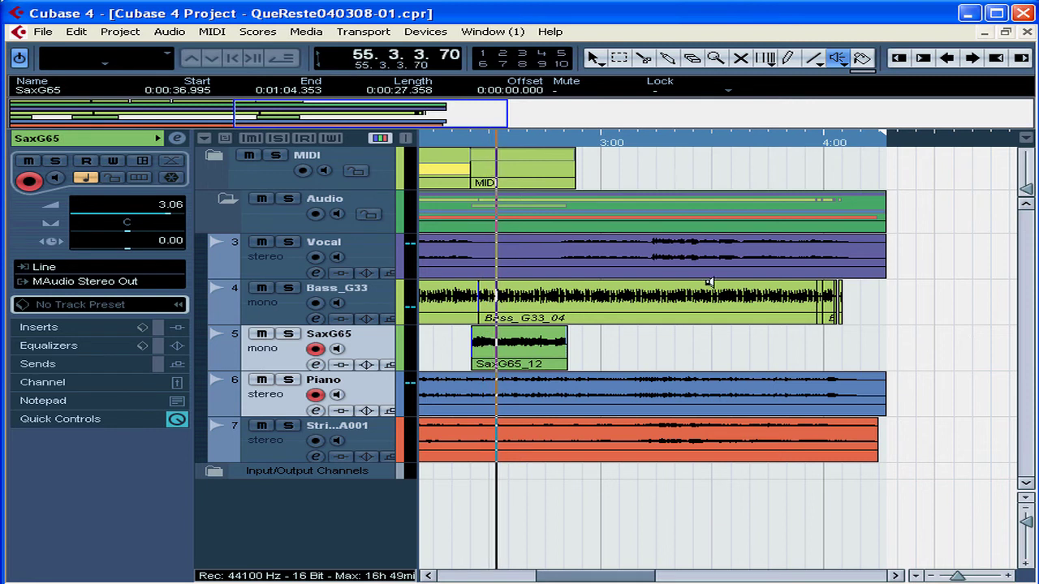
# Recolor the SaxG65_12 event with Color 1 using the Color tool
pyautogui.click(863, 60)
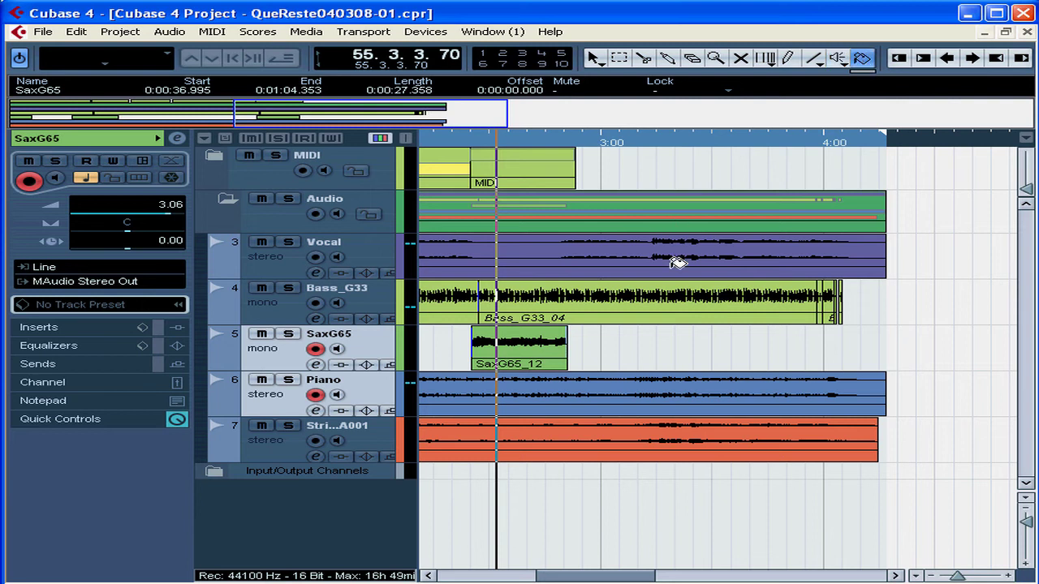
pyautogui.click(529, 351)
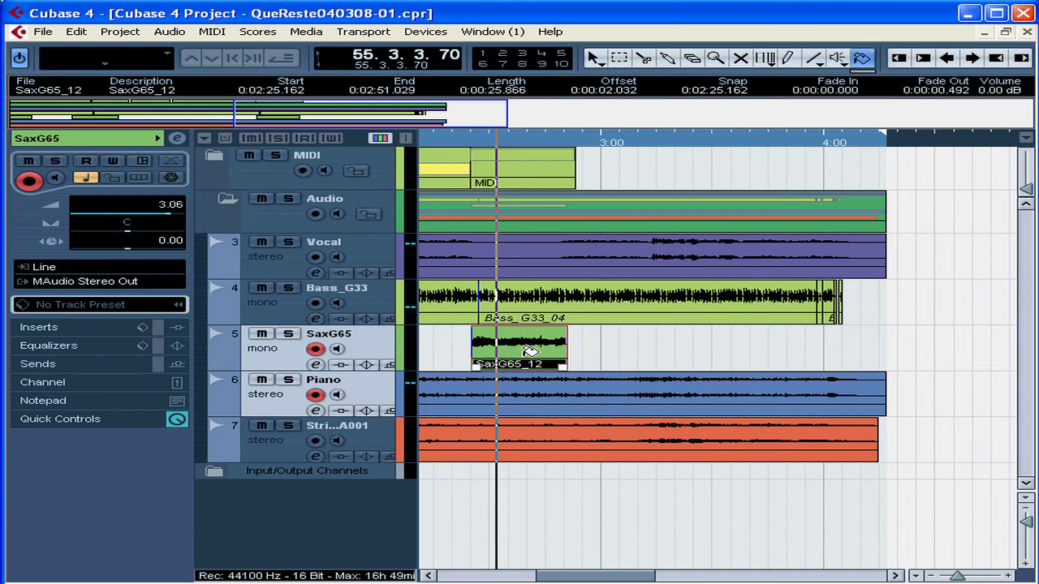
pyautogui.click(864, 61)
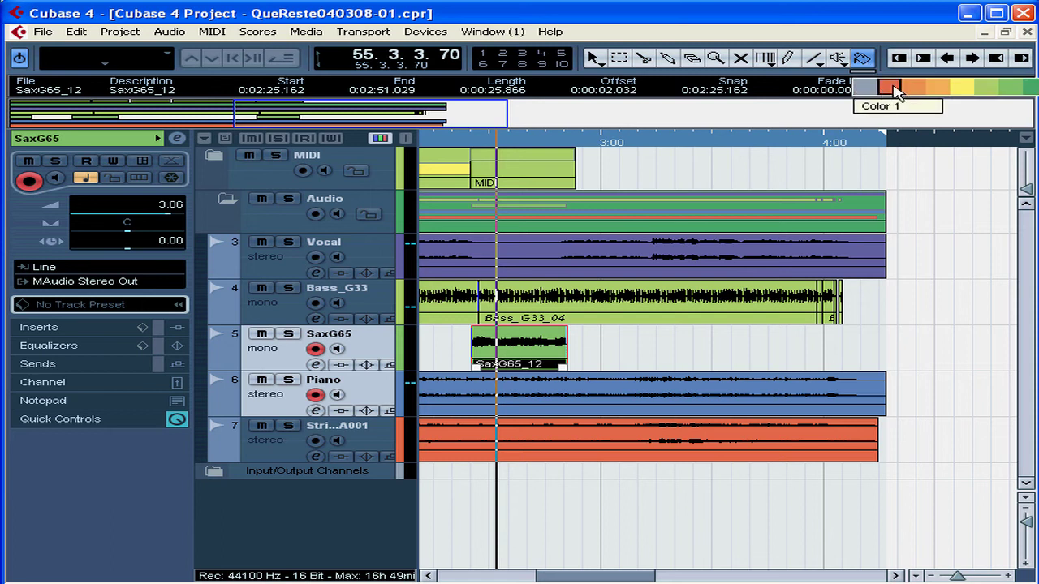
pyautogui.click(884, 87)
pyautogui.click(529, 344)
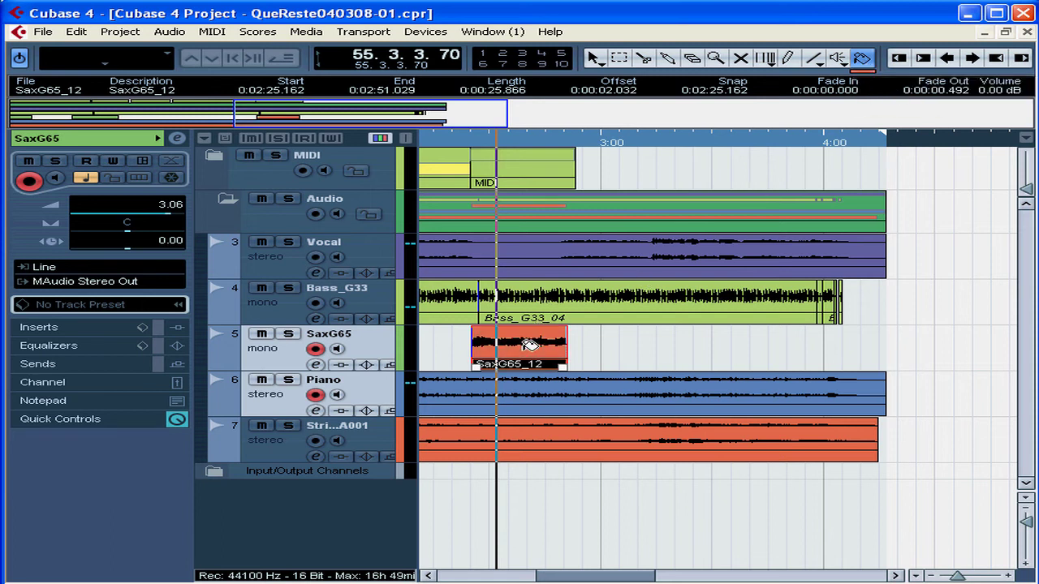
# Hide the Arranger Controls, Time Display and Markers sections from the project toolbar
pyautogui.rightClick(684, 62)
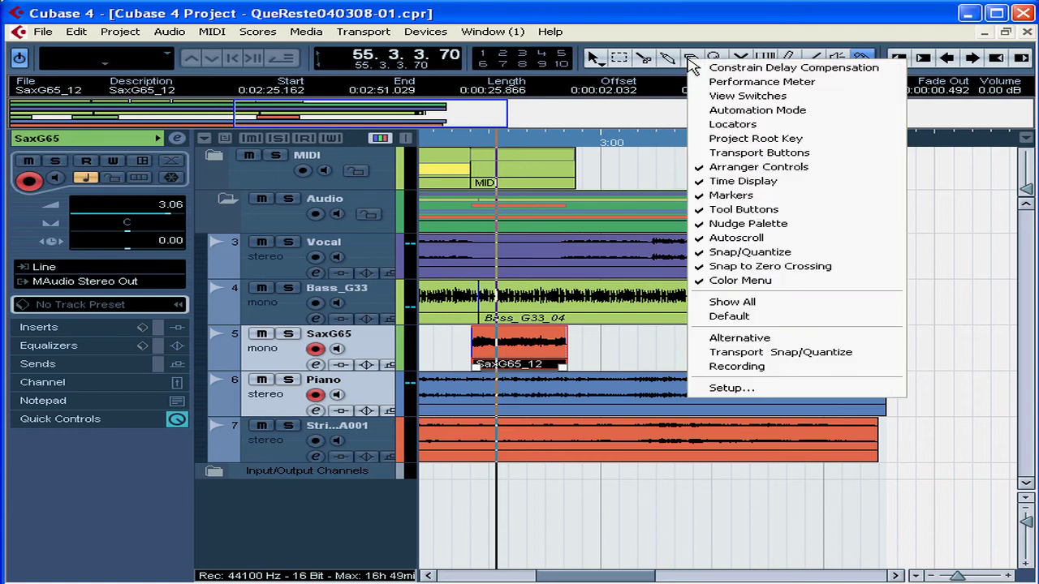
pyautogui.click(742, 165)
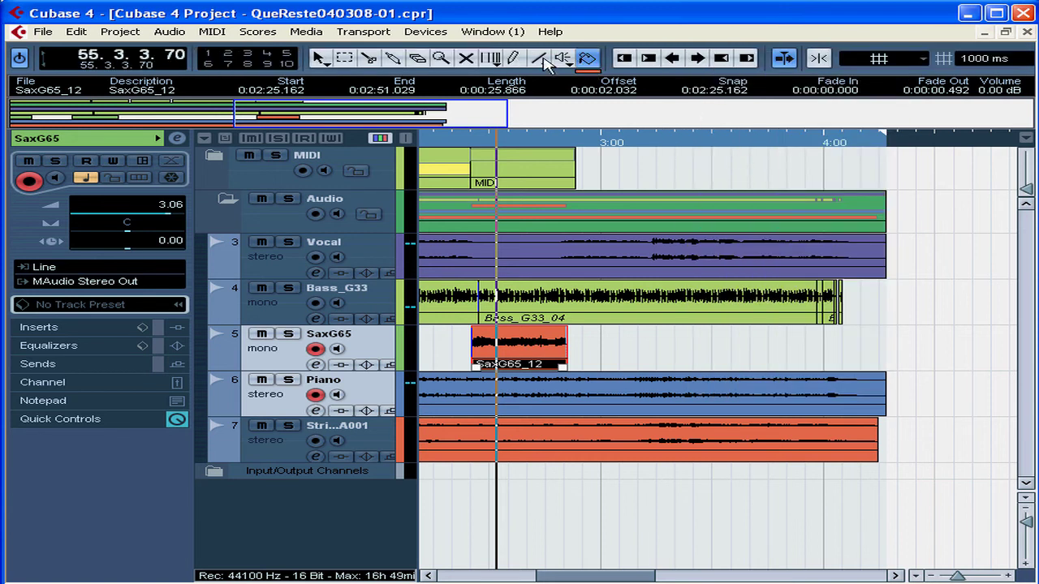
pyautogui.rightClick(492, 57)
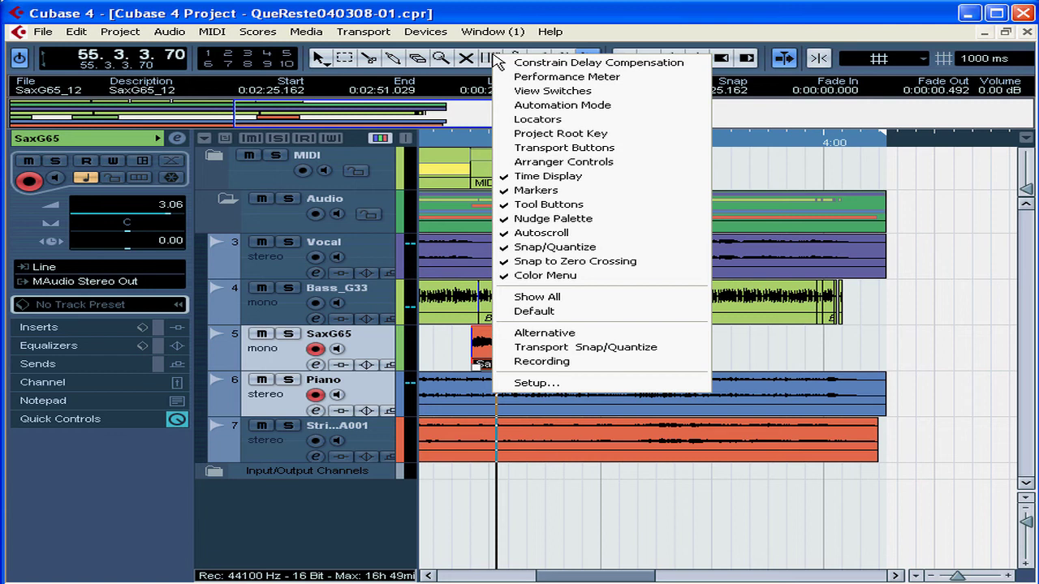
pyautogui.click(539, 177)
pyautogui.rightClick(329, 61)
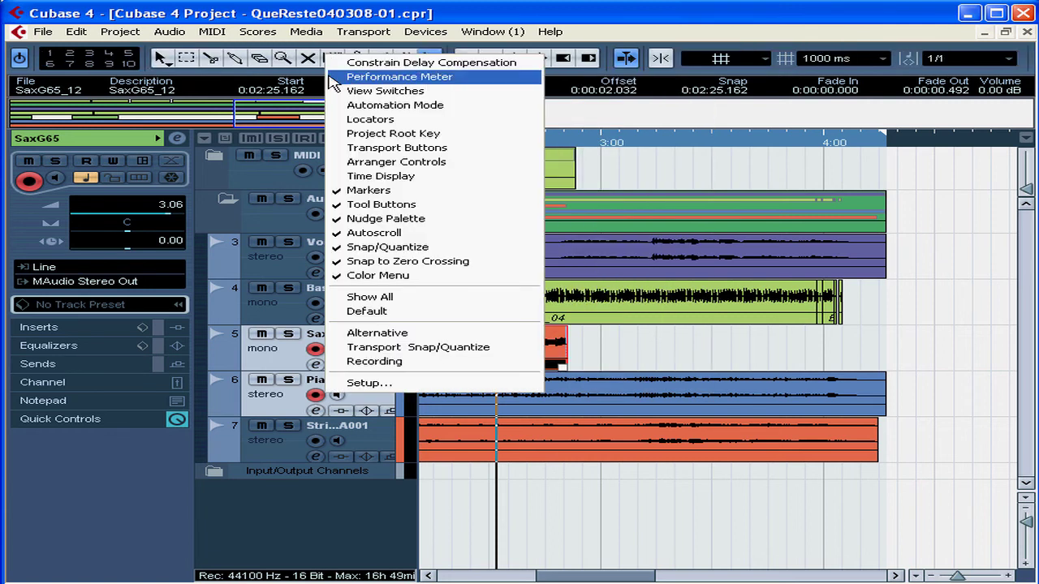
pyautogui.click(333, 188)
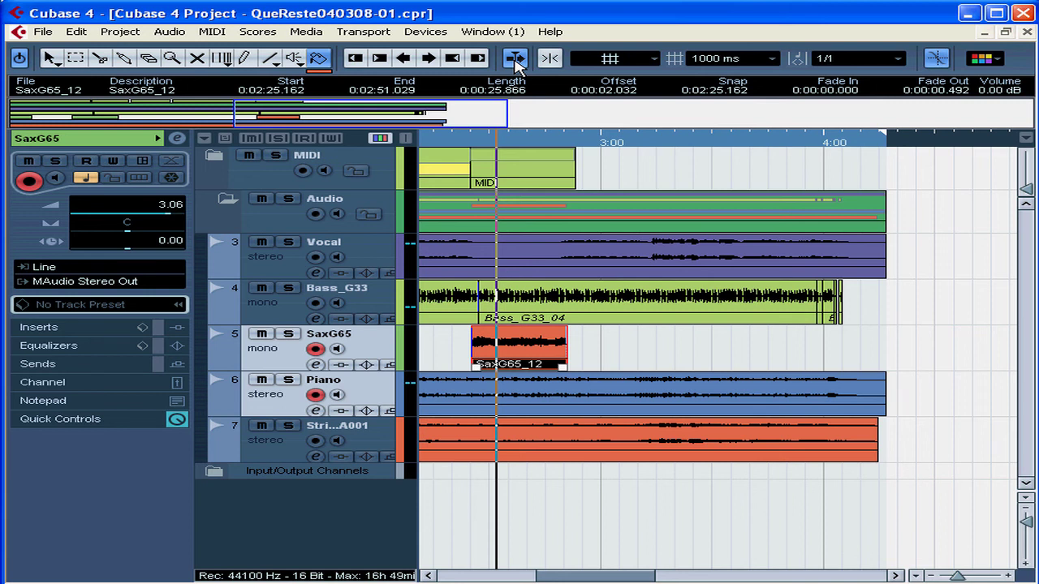
# Zoom in at about 2:42 on the ruler and play the project from about 2:55 with Autoscroll on
pyautogui.moveTo(549, 146); pyautogui.dragTo(549, 194)
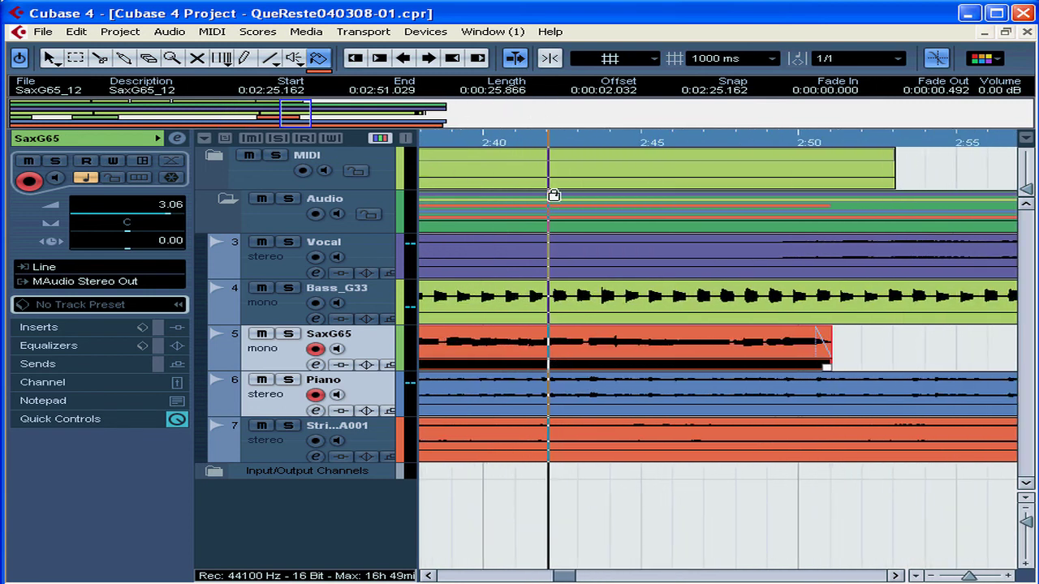
pyautogui.click(953, 144)
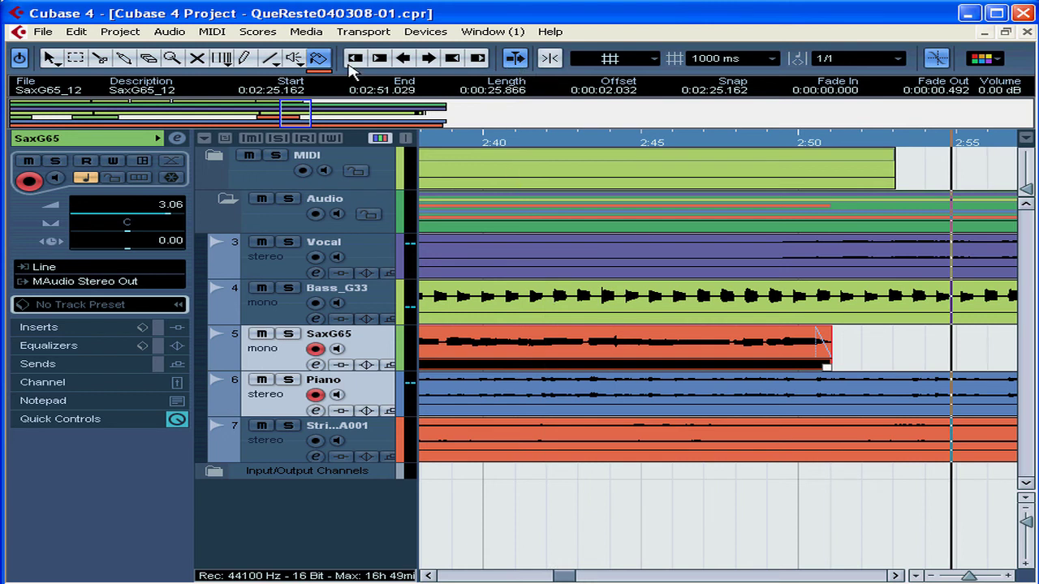
pyautogui.press('space')
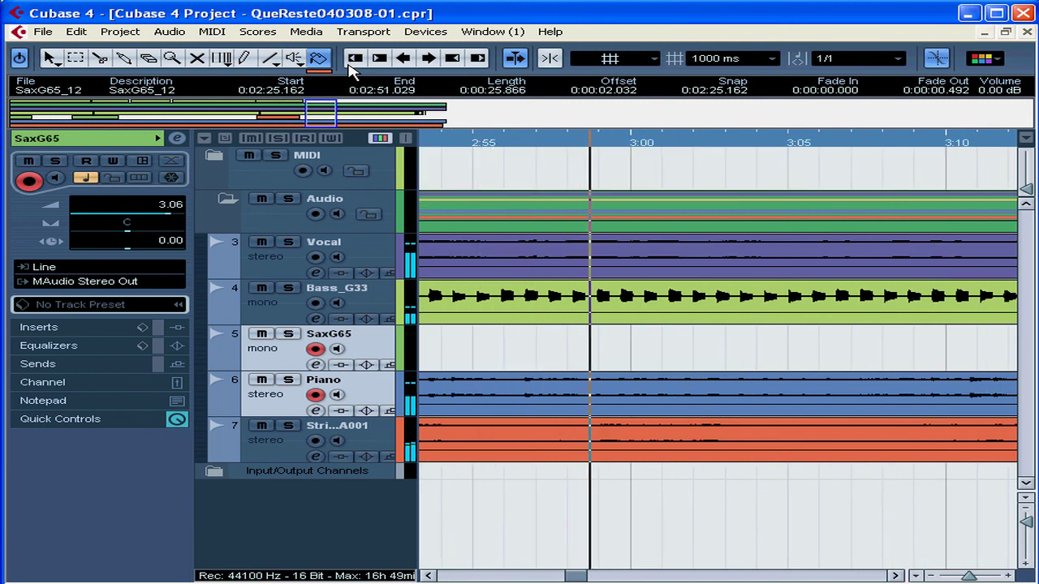
pyautogui.press('space')
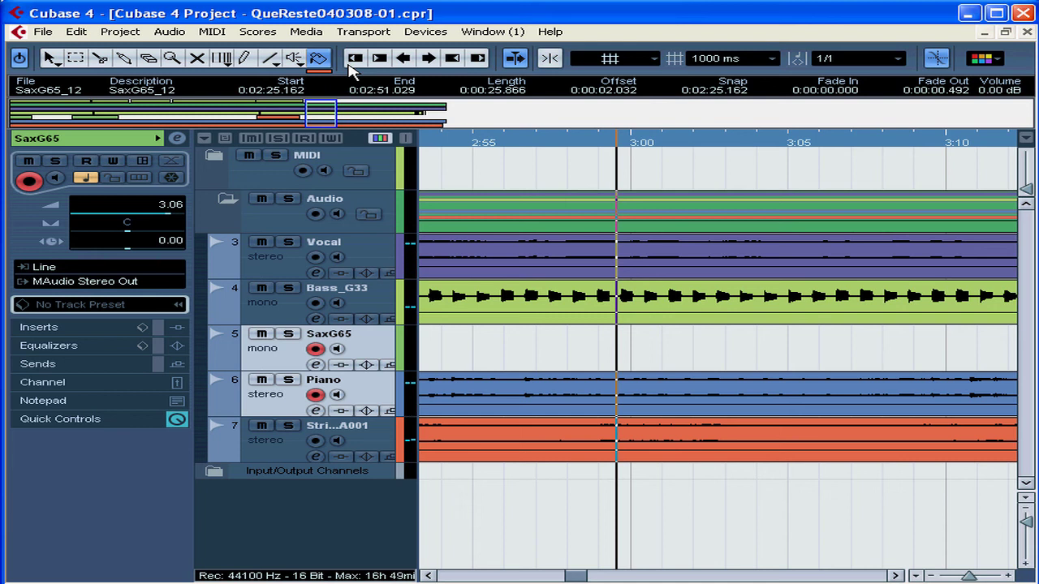
# Play the project from about 3:10 while switching Autoscroll off, and turn on Snap
pyautogui.click(962, 143)
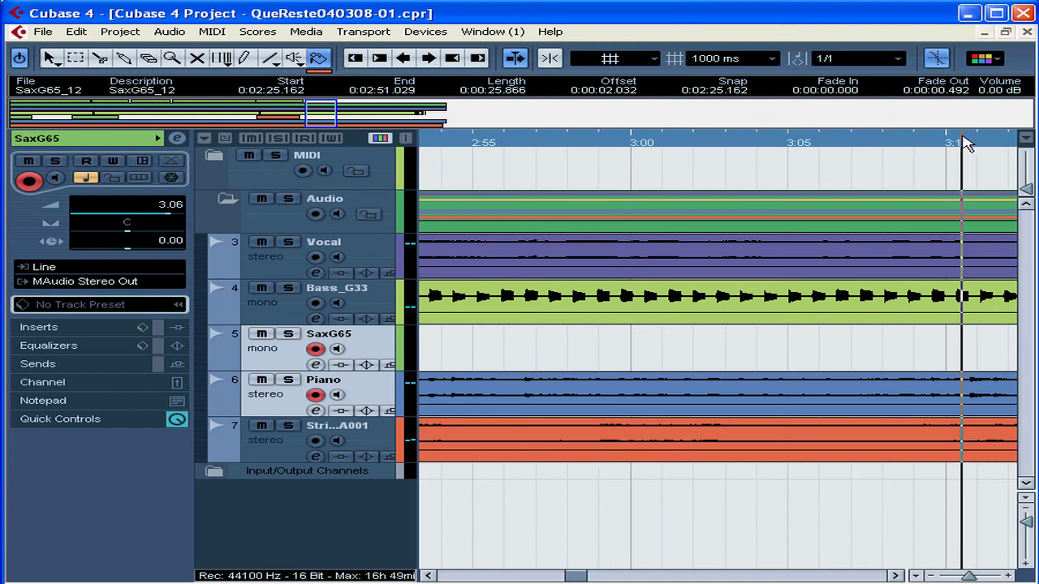
pyautogui.press('space')
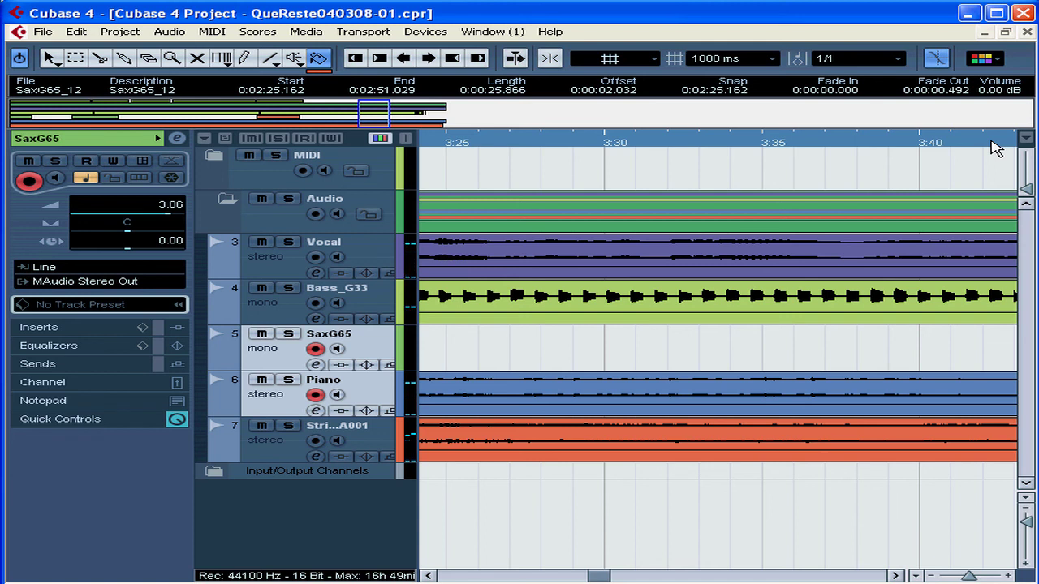
pyautogui.click(550, 58)
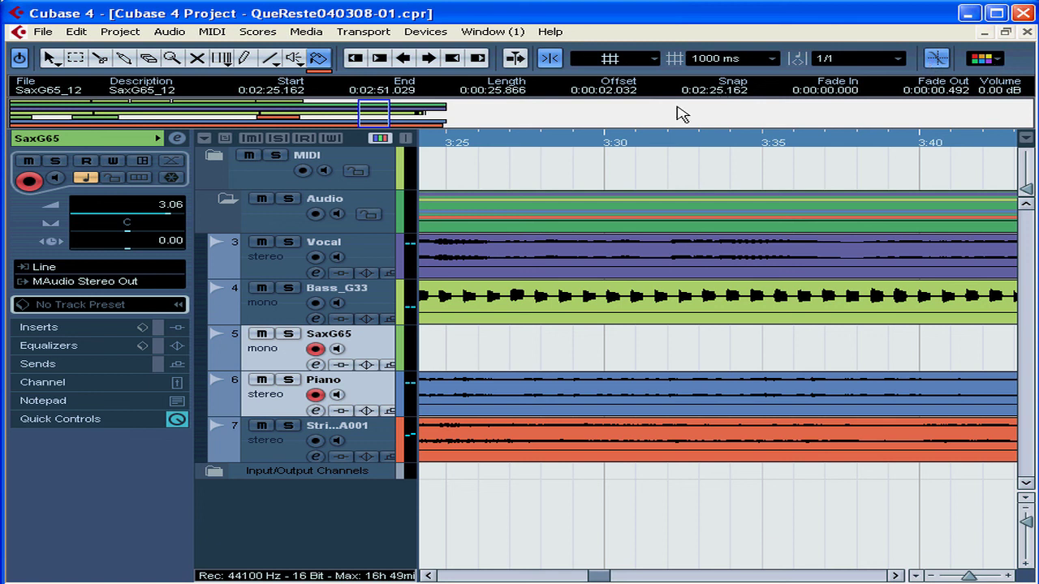
# Examine the context commands offered for the event display, the StringsCA001 track, the Inspector, the MIDI folder track and the Vocal track
pyautogui.rightClick(517, 360)
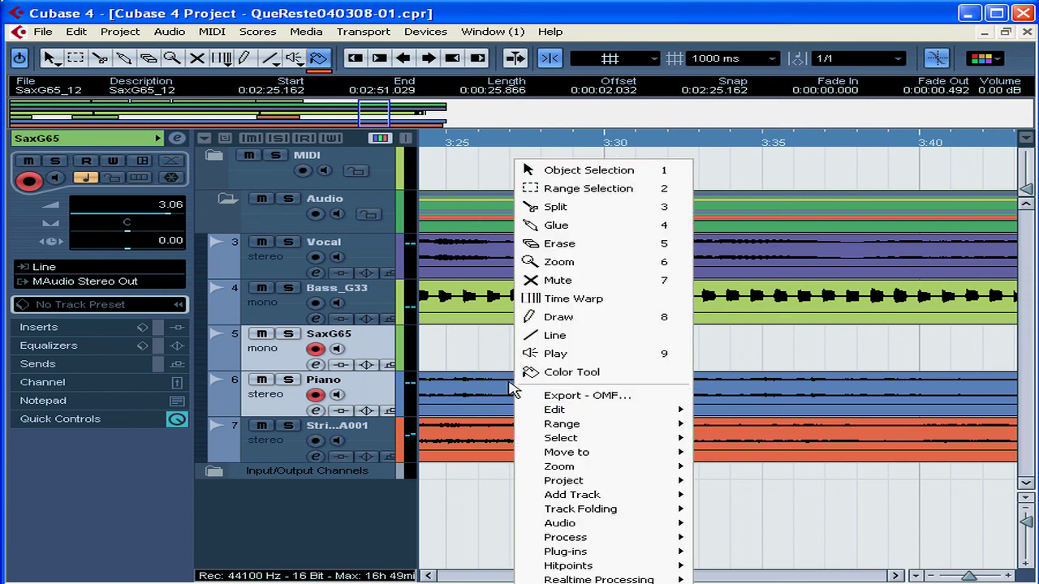
pyautogui.rightClick(279, 452)
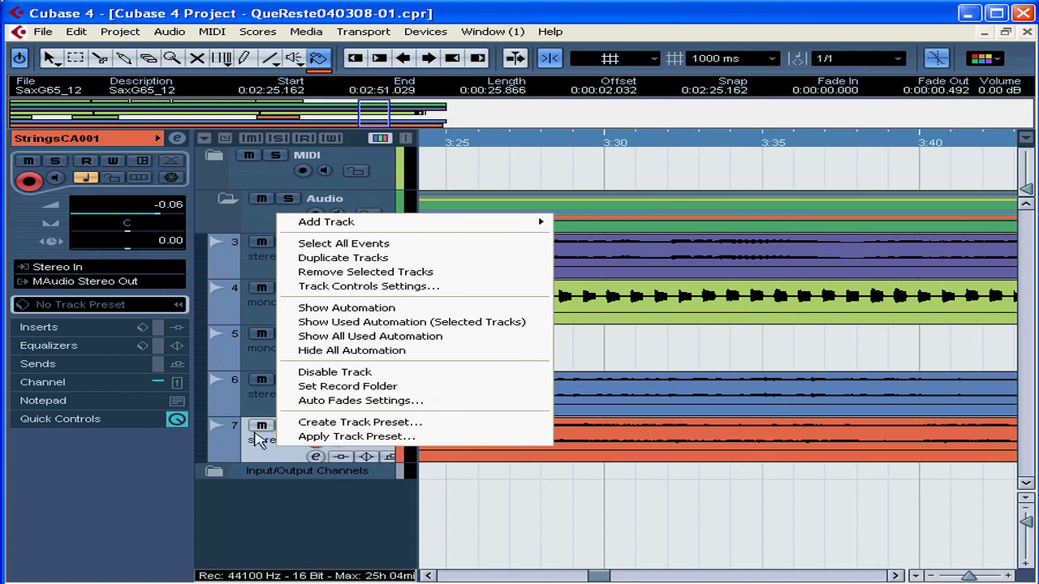
pyautogui.rightClick(115, 352)
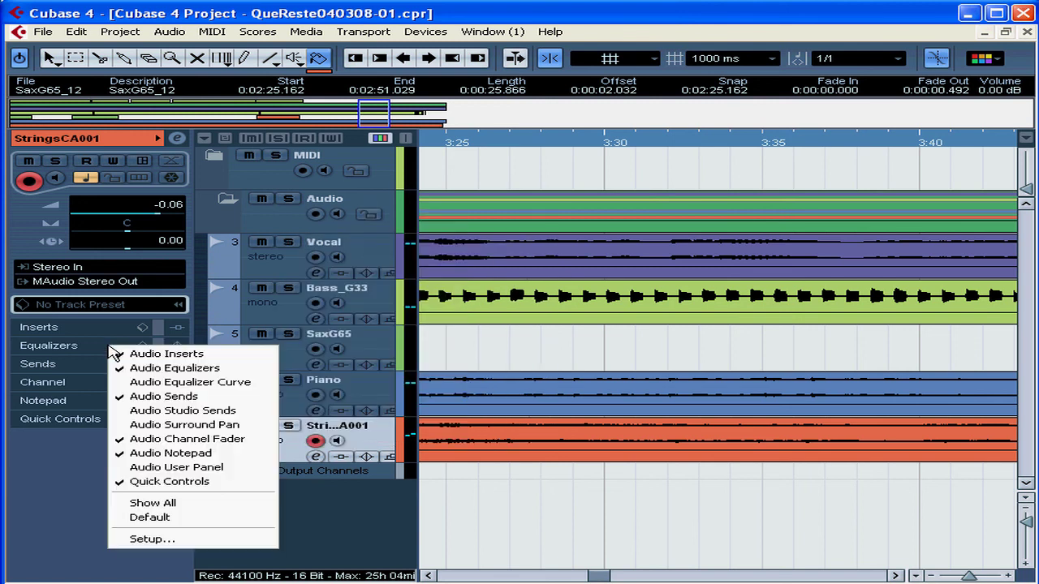
pyautogui.rightClick(122, 211)
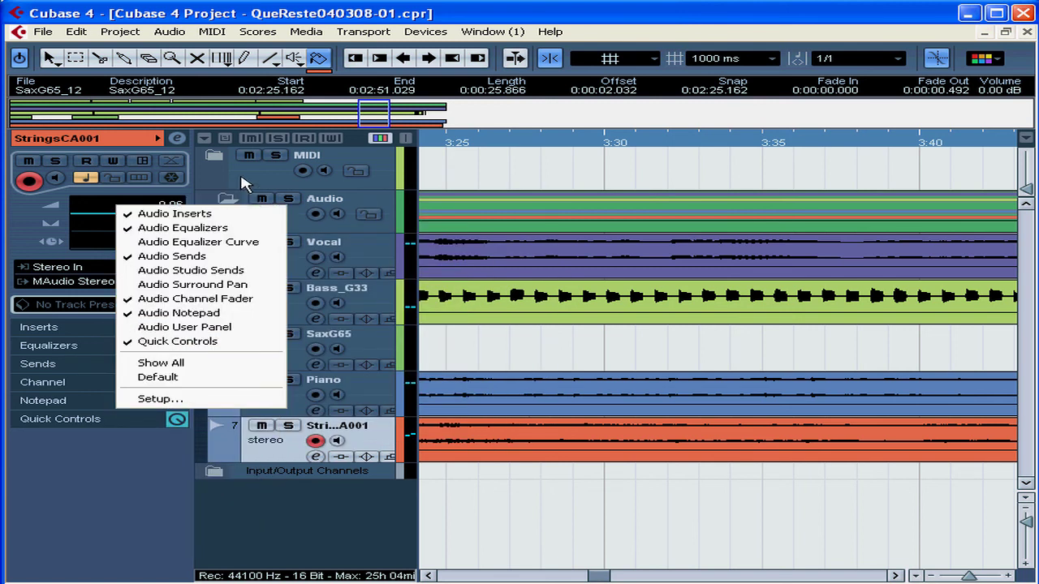
pyautogui.rightClick(246, 183)
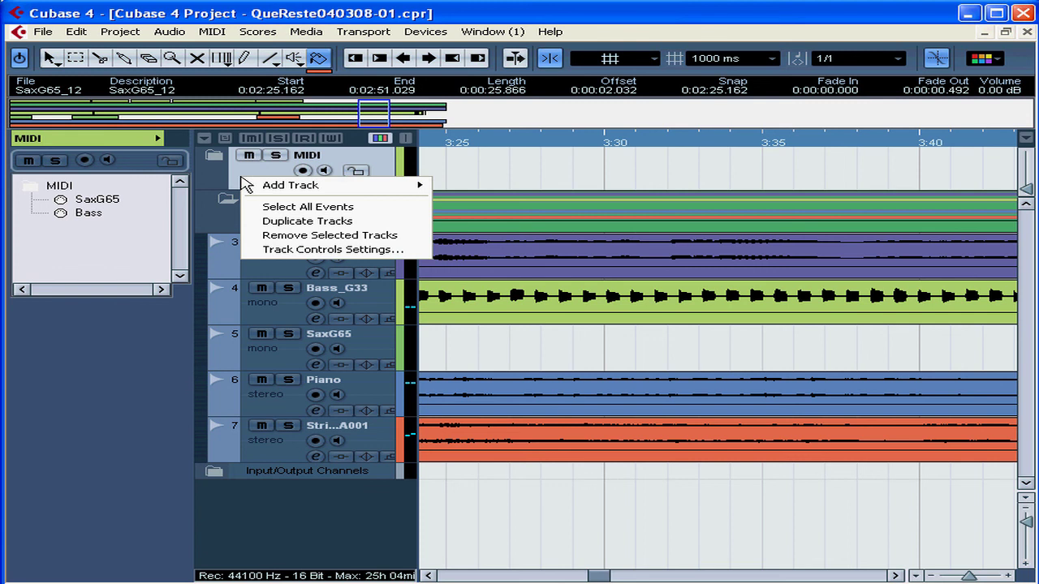
pyautogui.click(261, 276)
pyautogui.rightClick(262, 278)
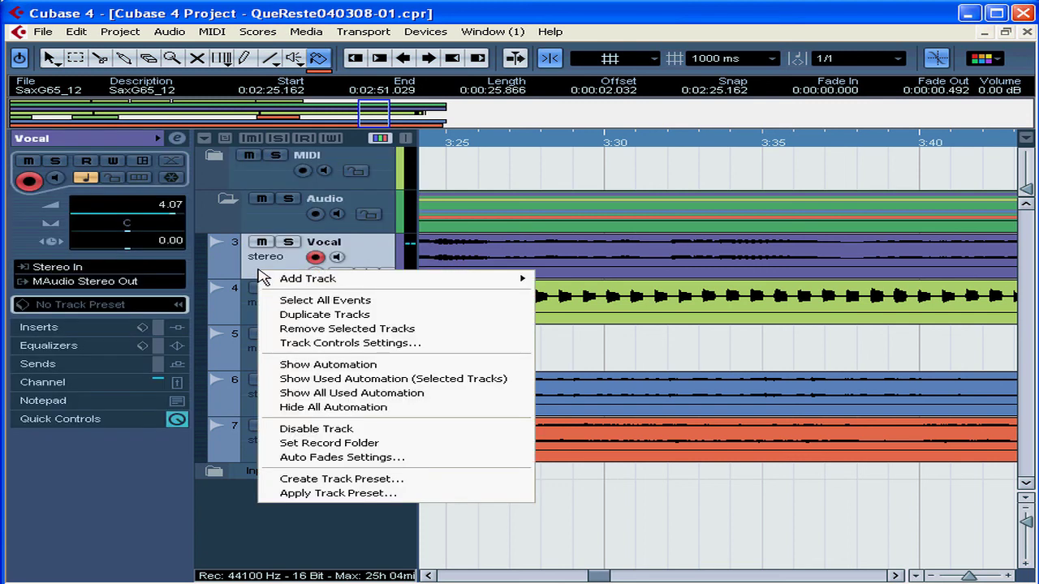
pyautogui.click(493, 175)
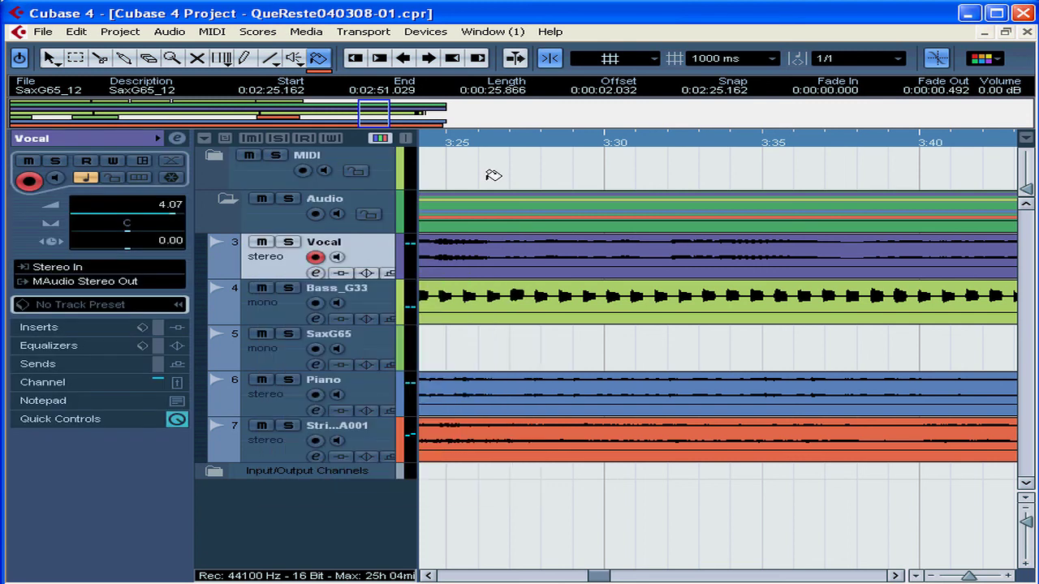